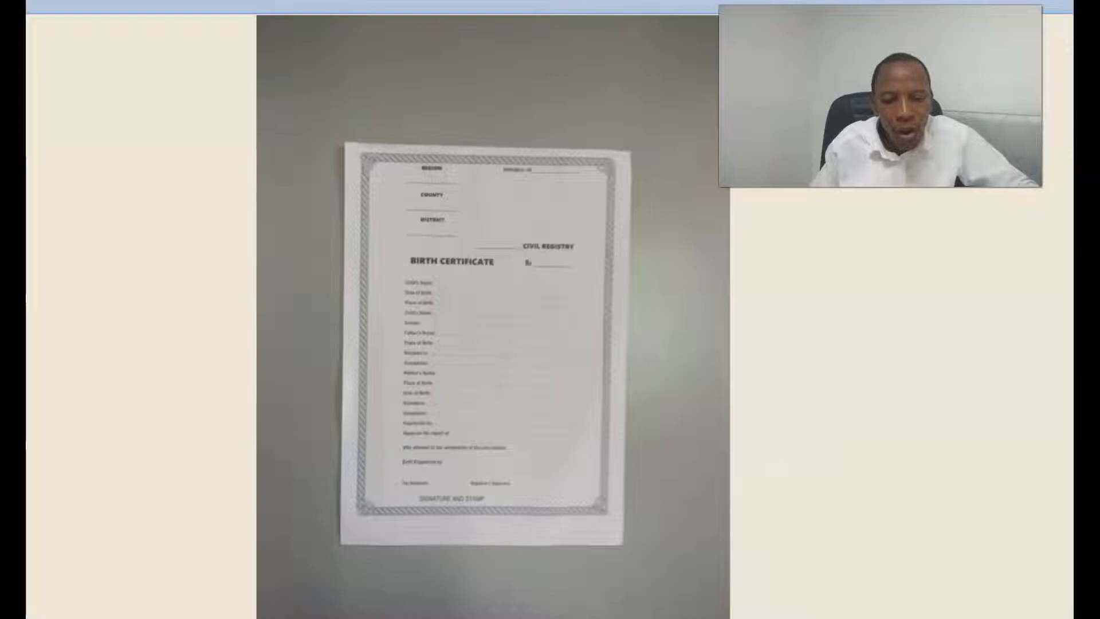
Leave the scanned certificate images and open the DV Documents folder on the desktop
{"action": "key", "text": "Right"}
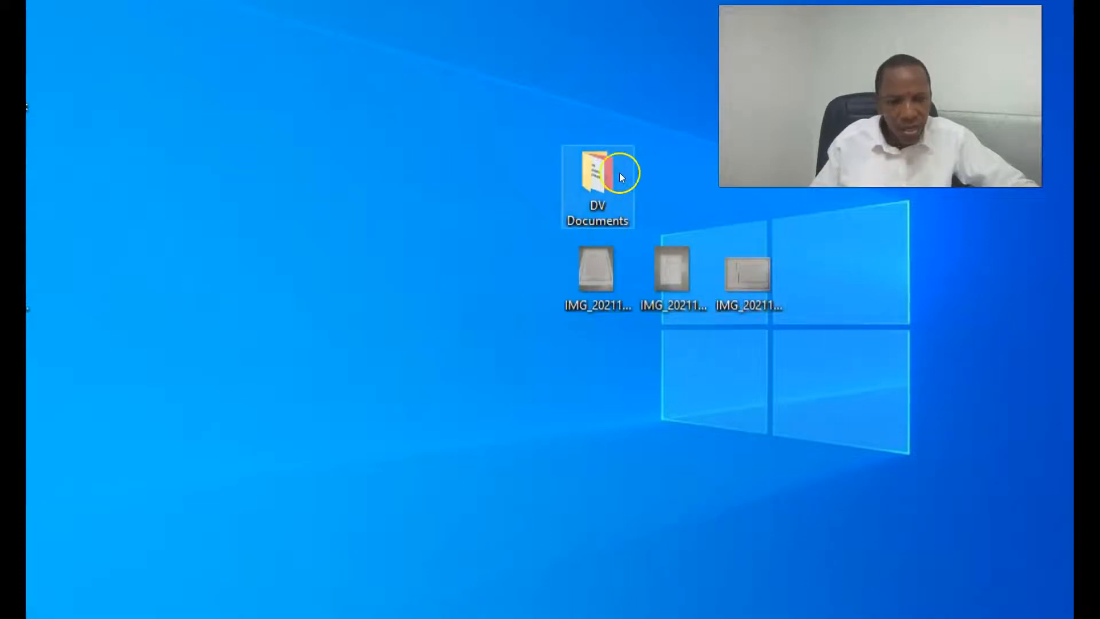
{"action": "left_click", "coordinate": [590, 178]}
{"action": "mouse_move", "coordinate": [596, 198]}
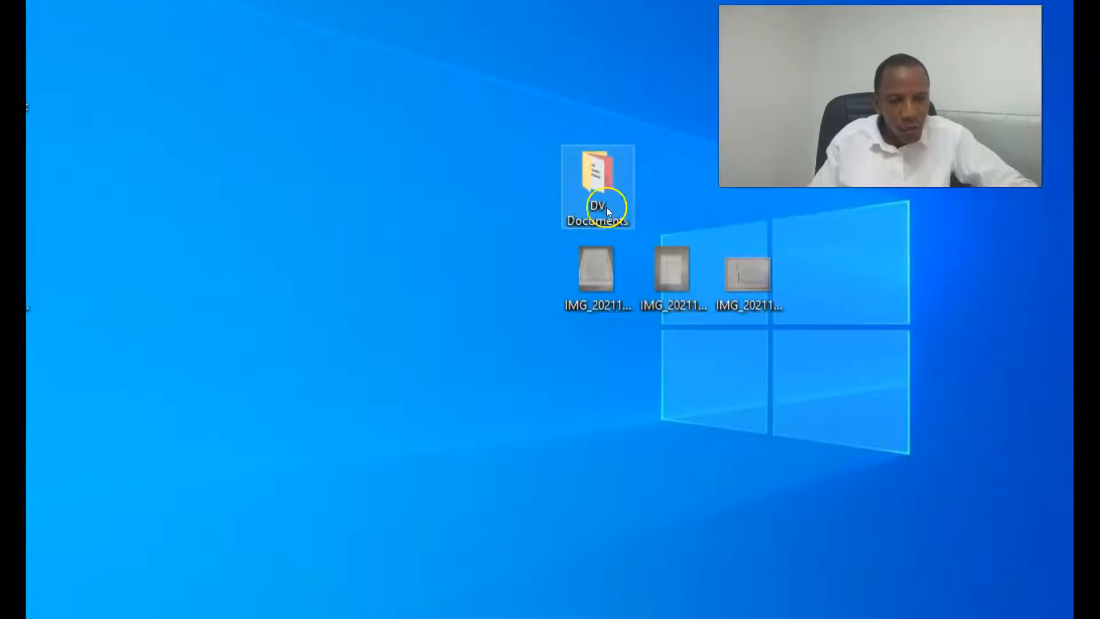
{"action": "double_click", "coordinate": [600, 171]}
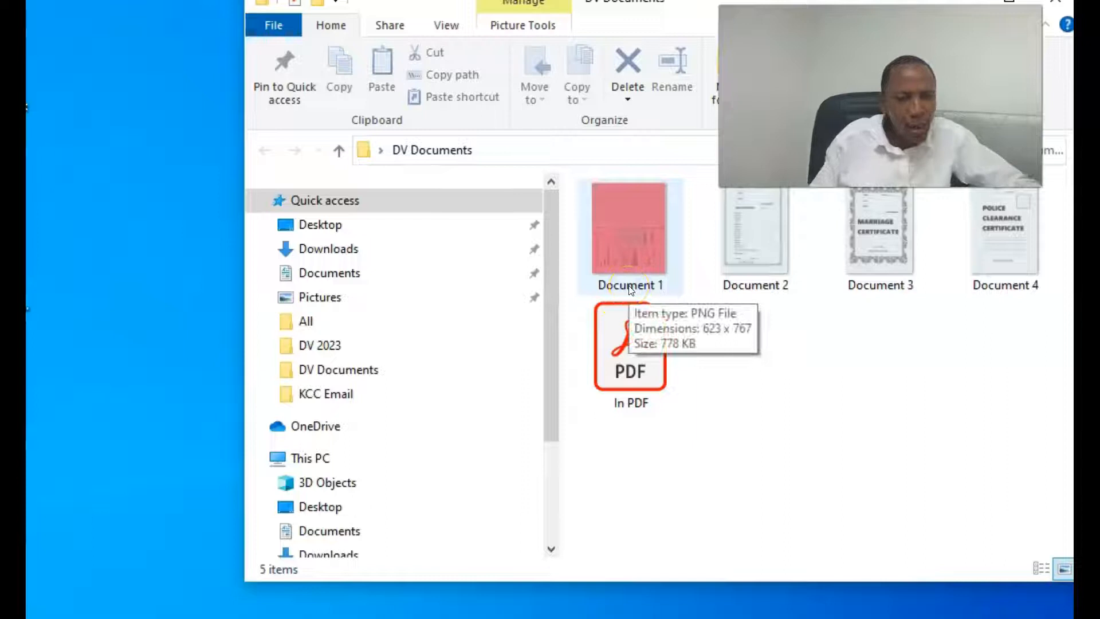
Rename Document 1 to the case number, applicant's full name and 'Passport', joined by underscores
{"action": "left_click", "coordinate": [630, 288]}
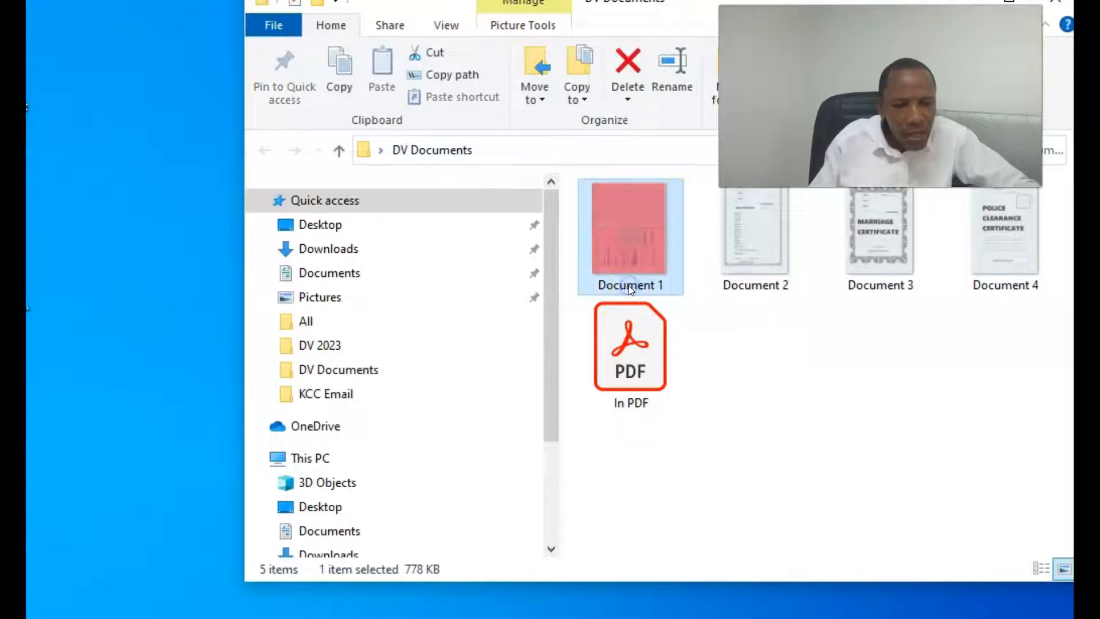
{"action": "left_click", "coordinate": [632, 285]}
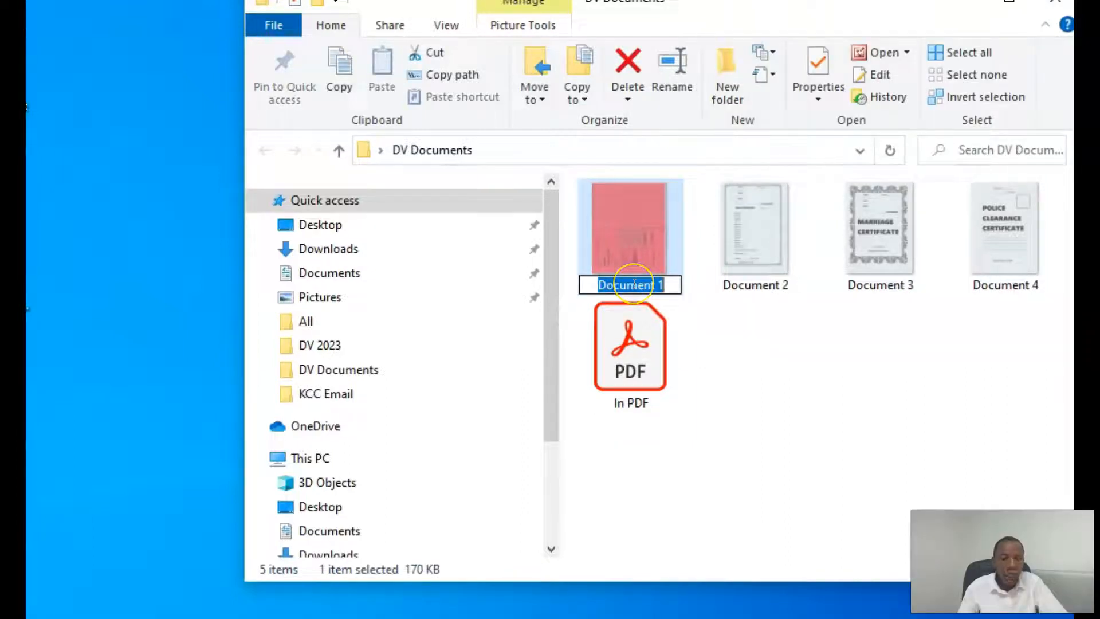
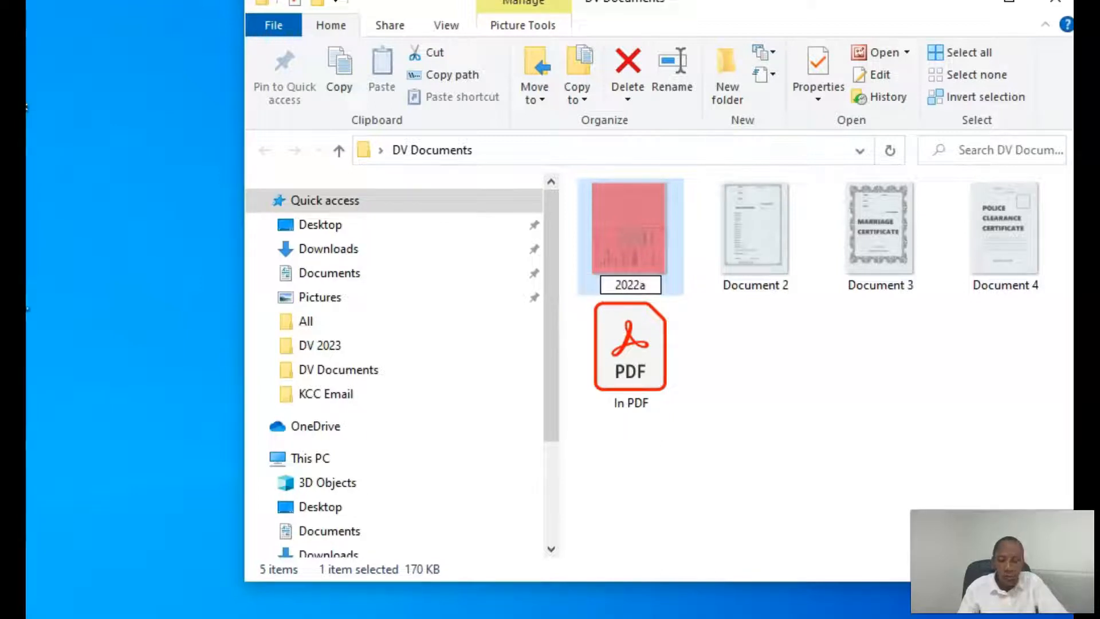
{"action": "key", "text": "BackSpace"}
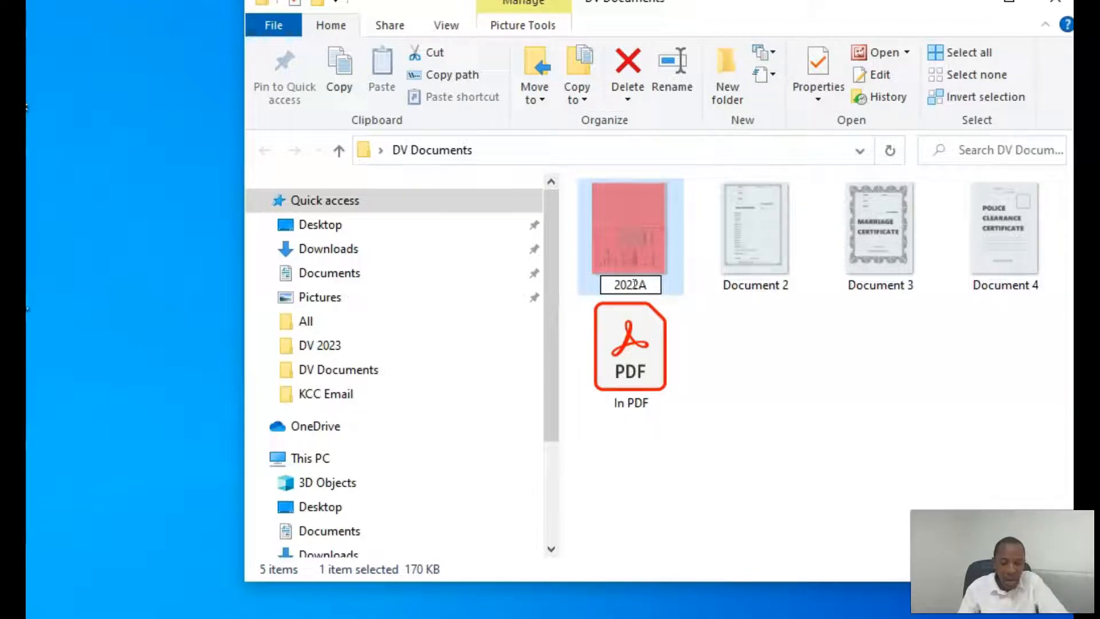
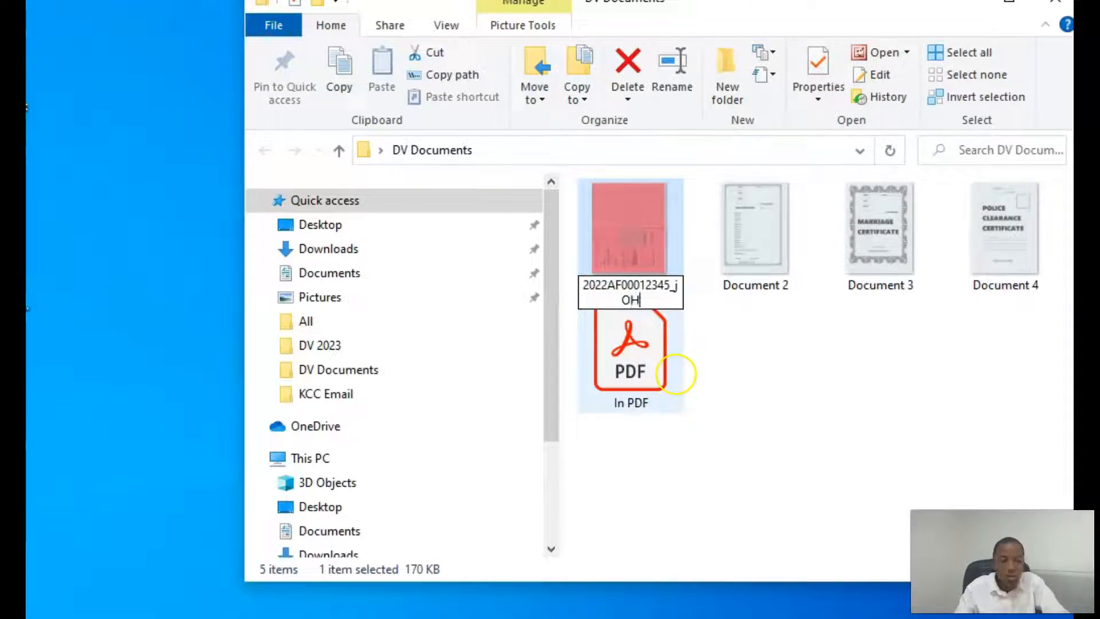
{"action": "key", "text": "BackSpace"}
{"action": "key", "text": "BackSpace"}
{"action": "key", "text": "BackSpace"}
{"action": "key", "text": "BackSpace"}
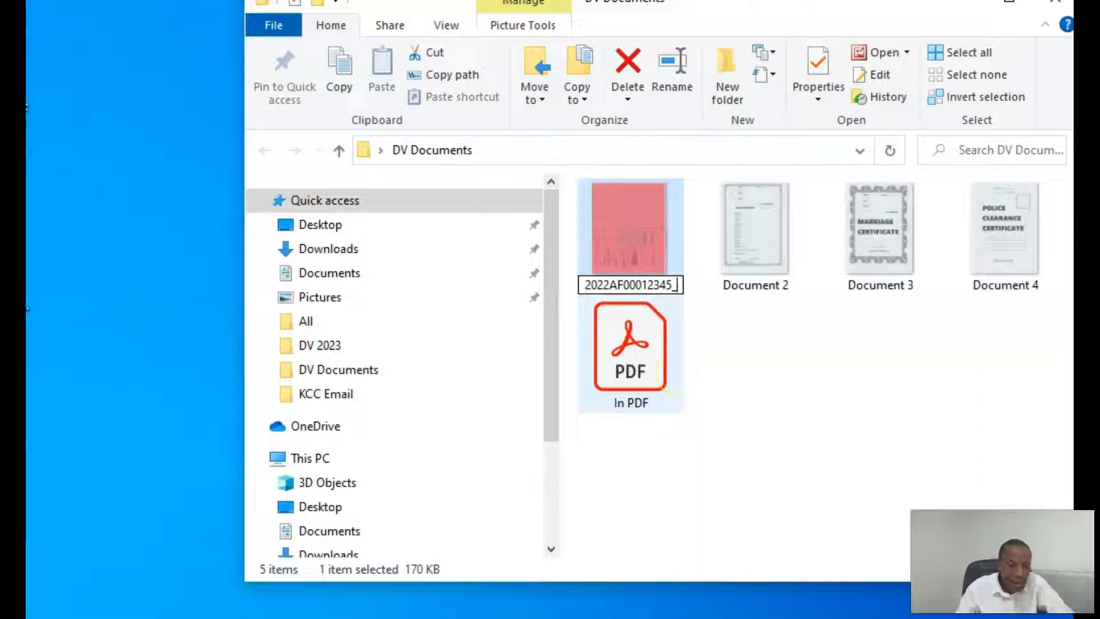
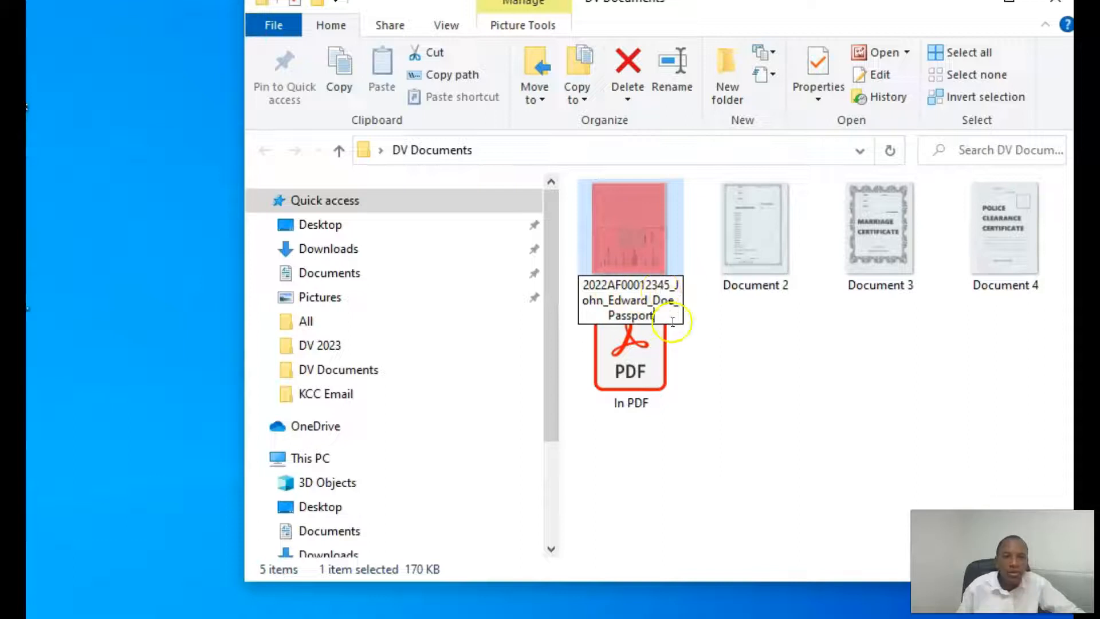
{"action": "key", "text": "Return"}
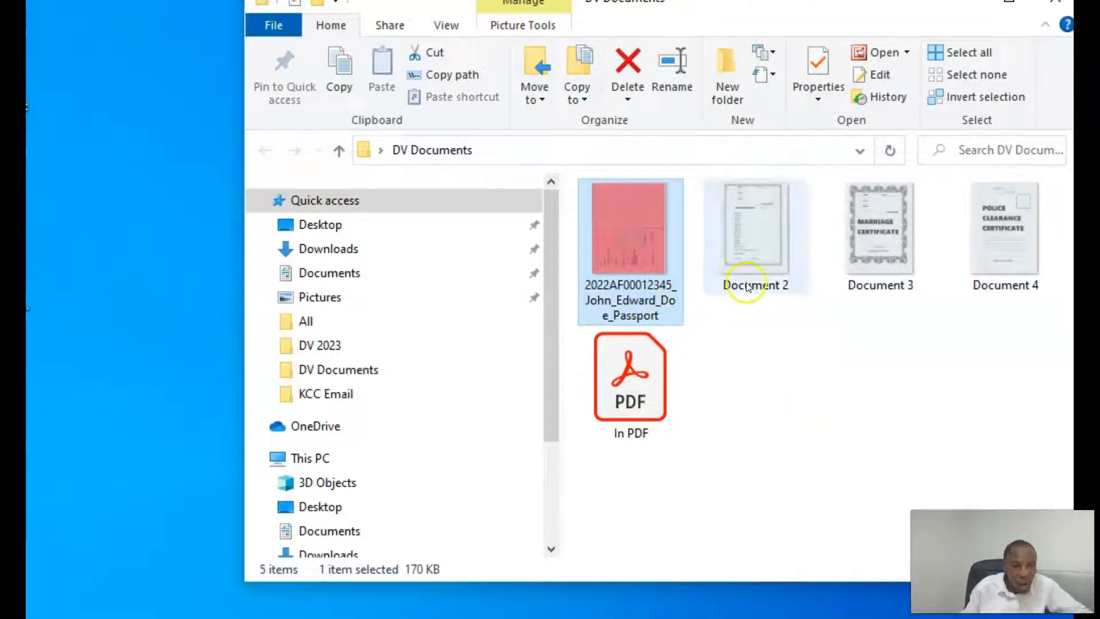
Open Document 2 to confirm it is the birth certificate, then close it
{"action": "mouse_move", "coordinate": [746, 290]}
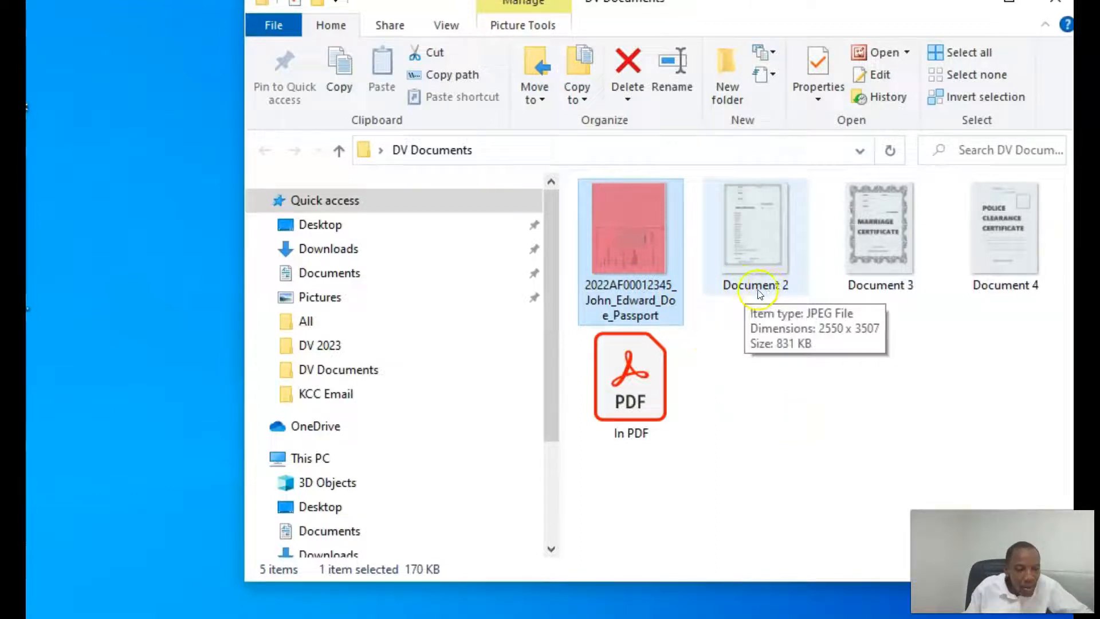
{"action": "double_click", "coordinate": [762, 238]}
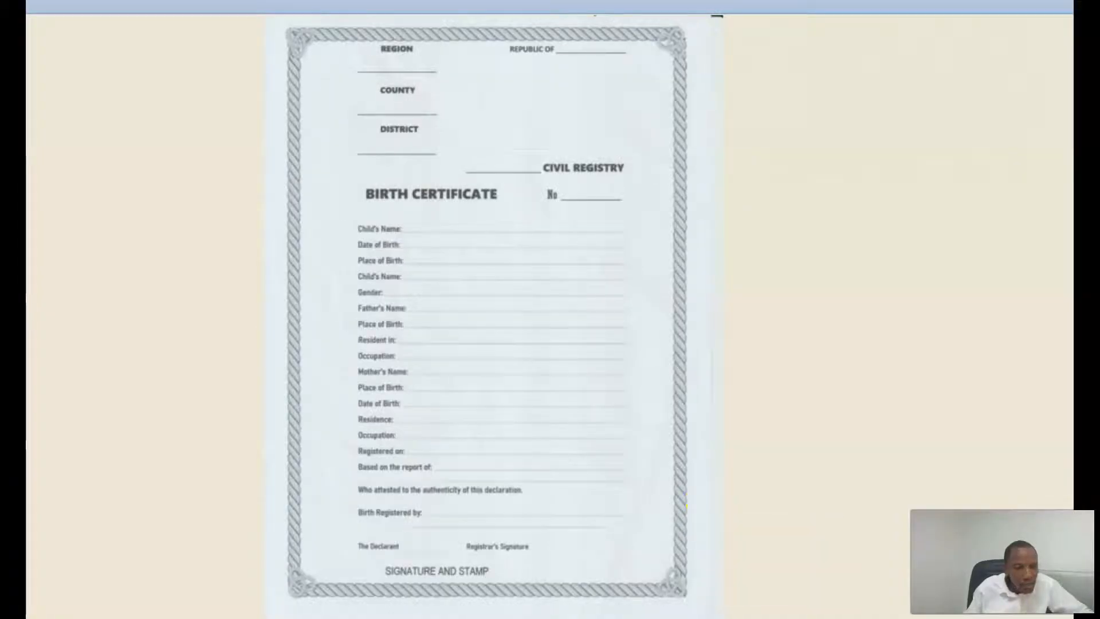
{"action": "left_click", "coordinate": [654, 618]}
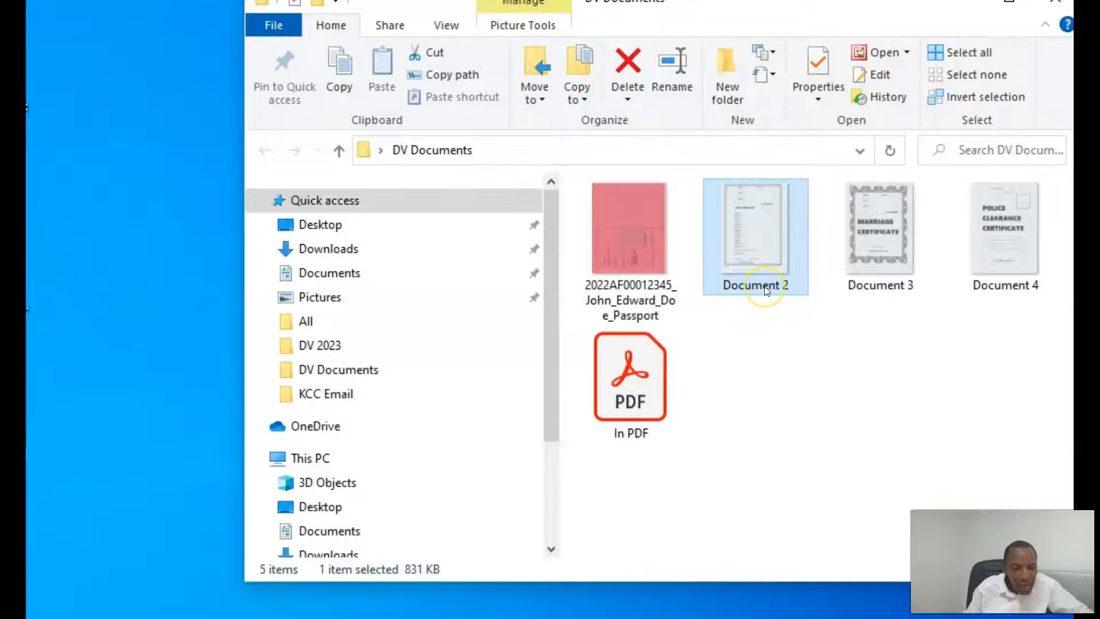
Rename Document 2 to the case number, applicant's full name and 'Birth_Certificate'
{"action": "left_click", "coordinate": [766, 286]}
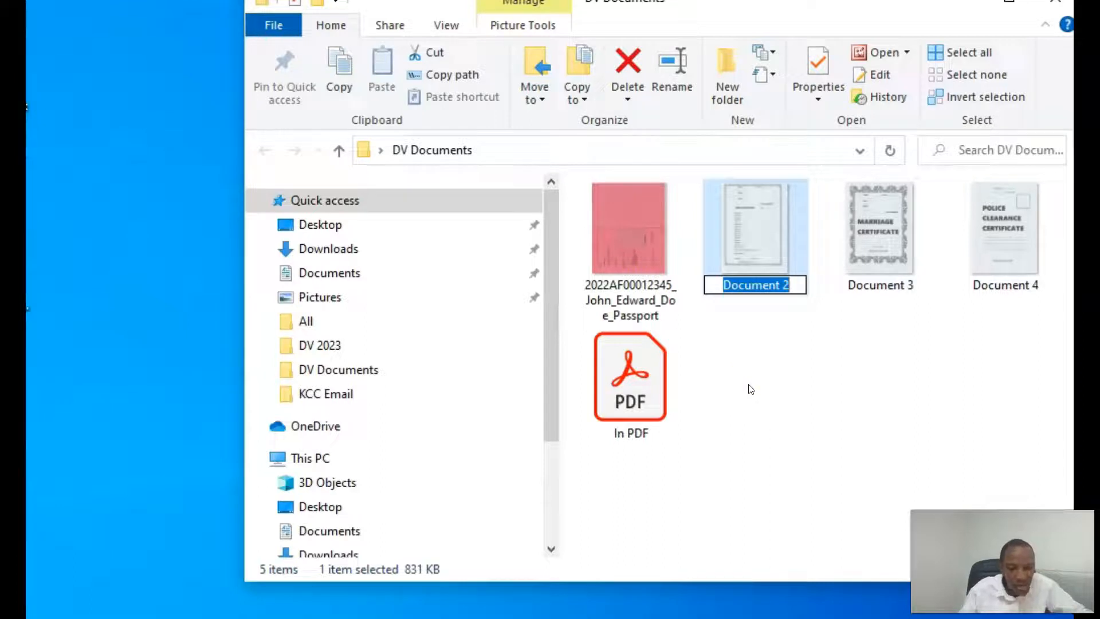
{"action": "type", "text": "20"}
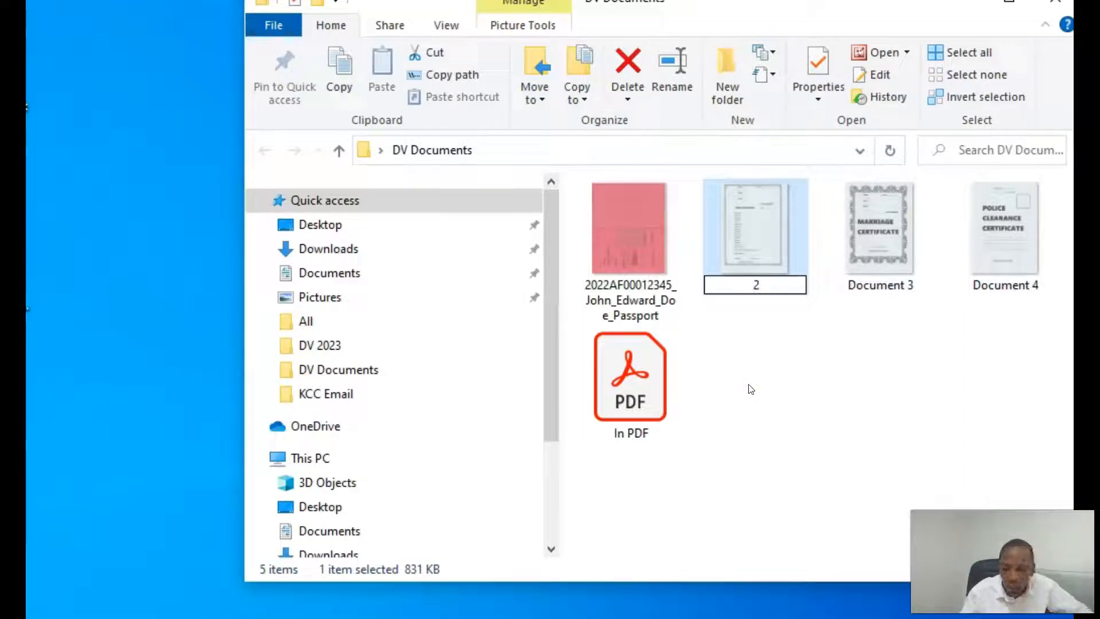
{"action": "type", "text": "22"}
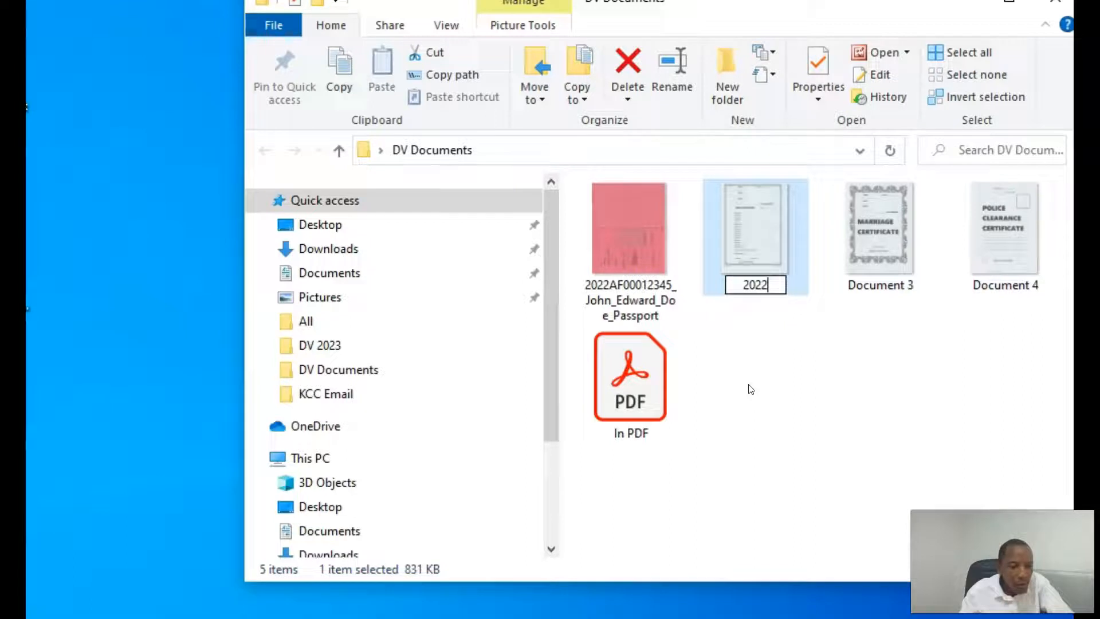
{"action": "type", "text": "AF"}
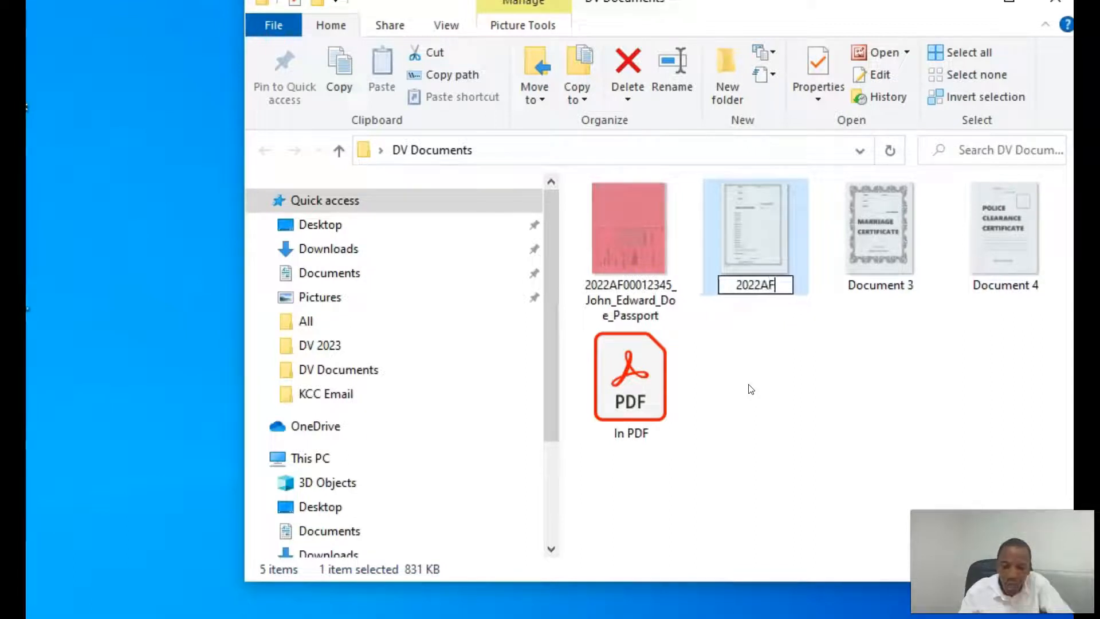
{"action": "type", "text": "00012345"}
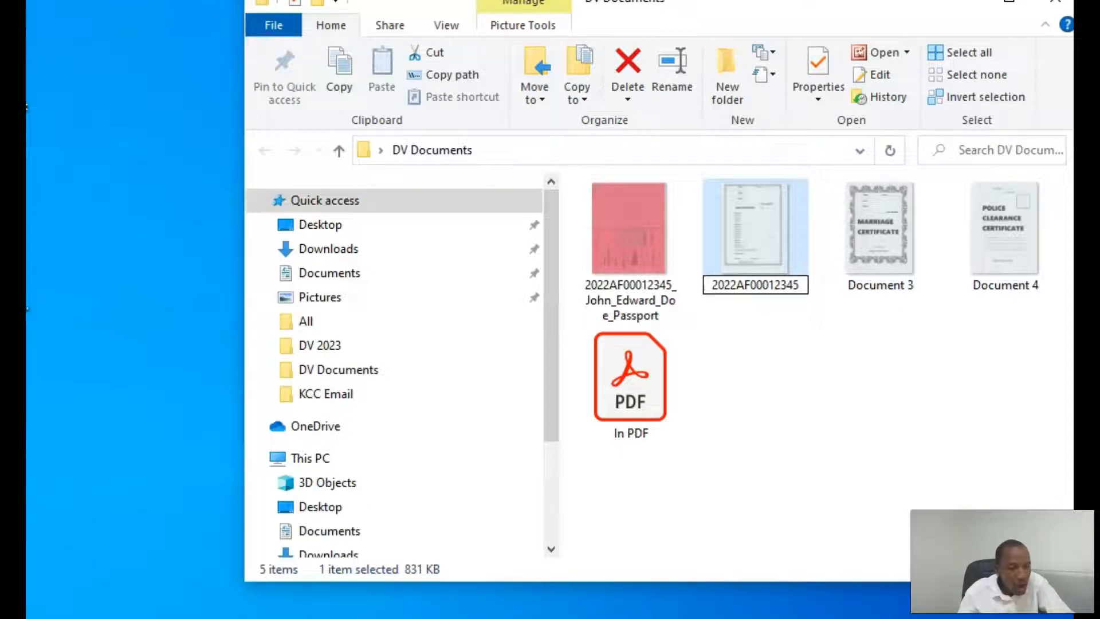
{"action": "type", "text": "_jOH"}
{"action": "key", "text": "BackSpace"}
{"action": "key", "text": "BackSpace"}
{"action": "key", "text": "BackSpace"}
{"action": "type", "text": "John_E"}
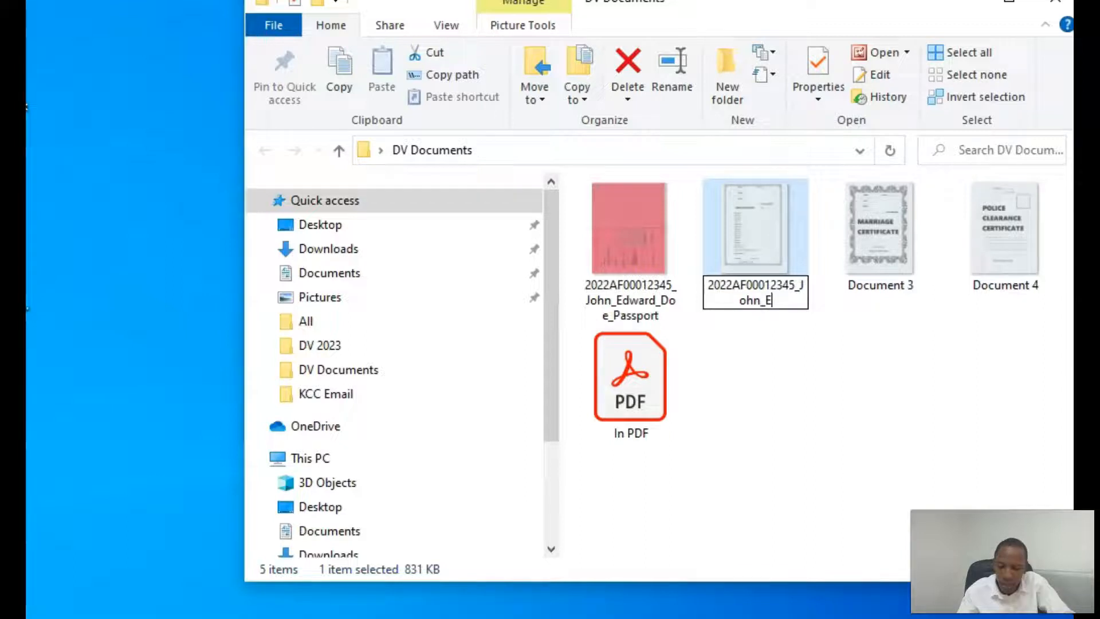
{"action": "type", "text": "dward_Doe_"}
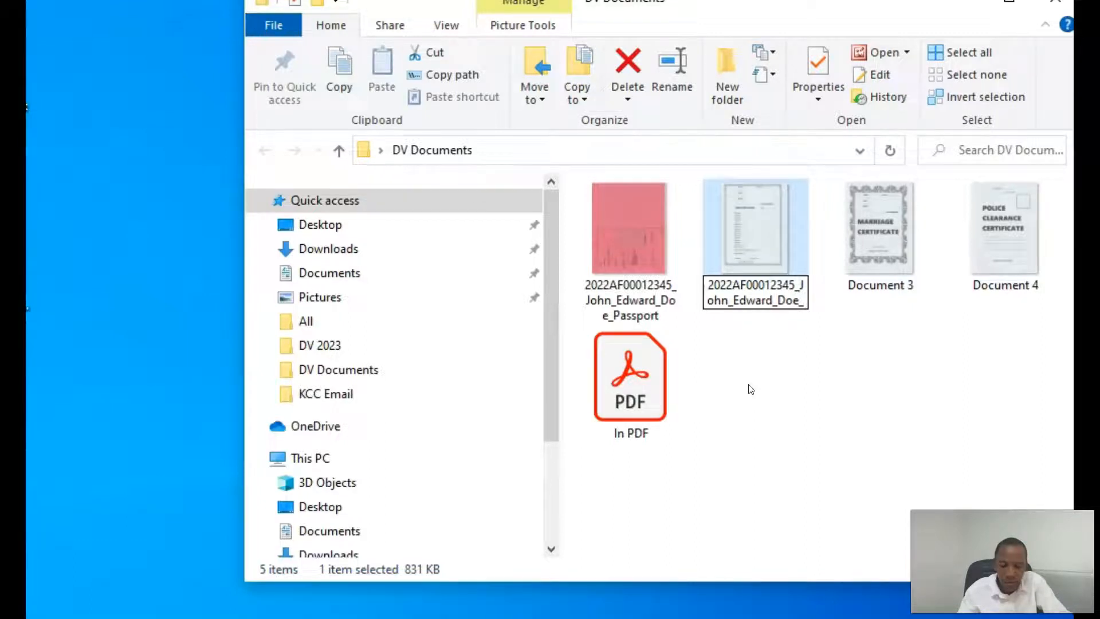
{"action": "type", "text": "B"}
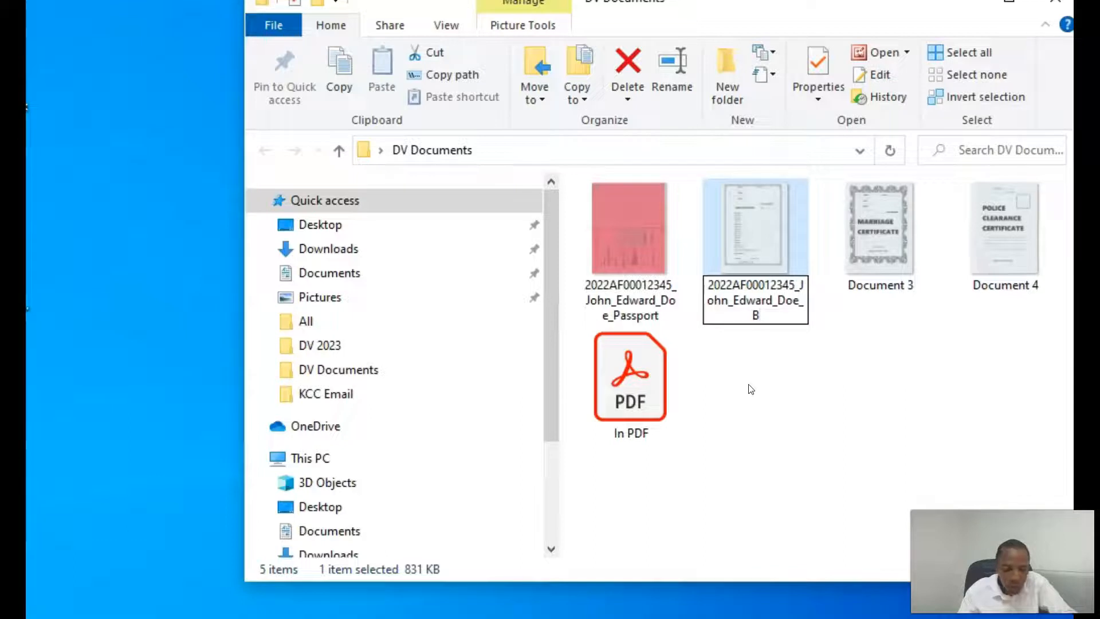
{"action": "type", "text": "irth_Certificate"}
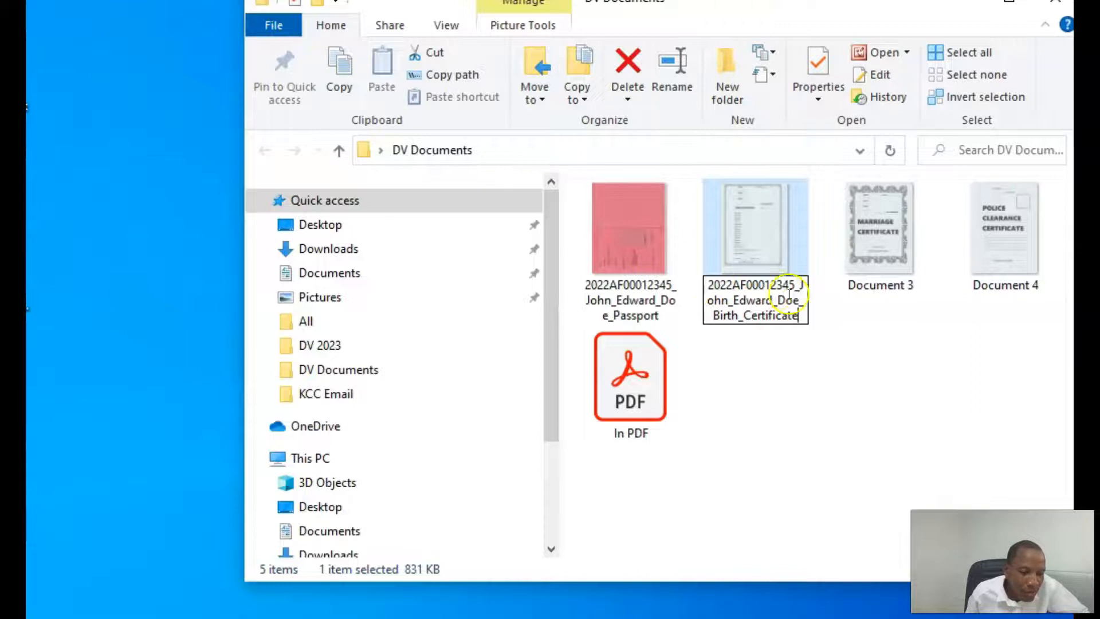
Copy the new Birth_Certificate file name to the clipboard
{"action": "left_click_drag", "start_coordinate": [800, 317], "coordinate": [701, 290]}
{"action": "right_click", "coordinate": [758, 299]}
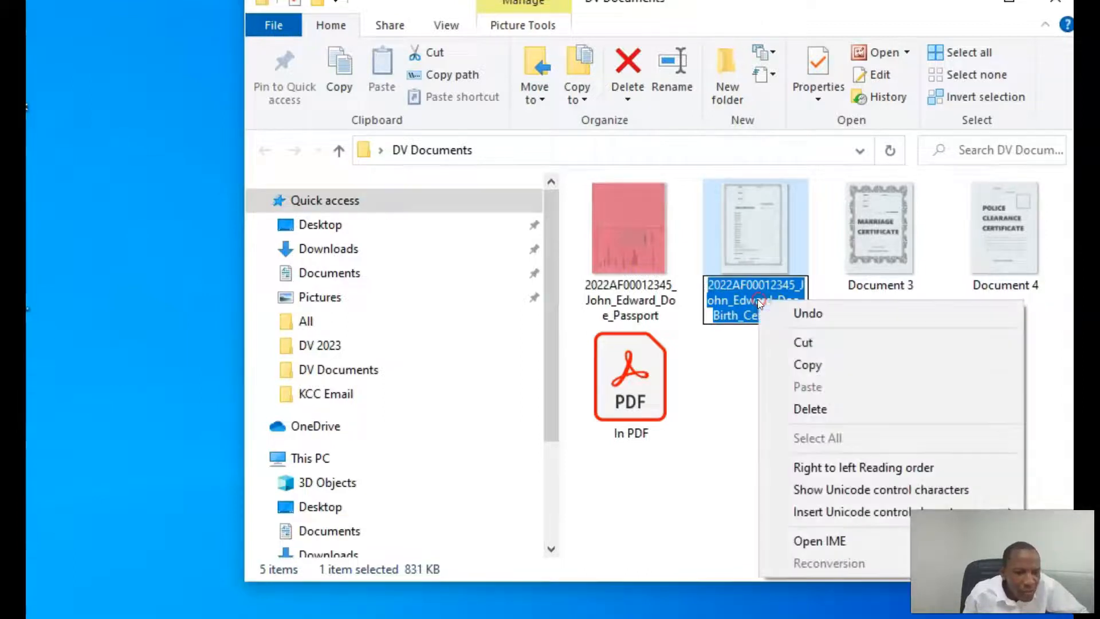
{"action": "left_click", "coordinate": [833, 367]}
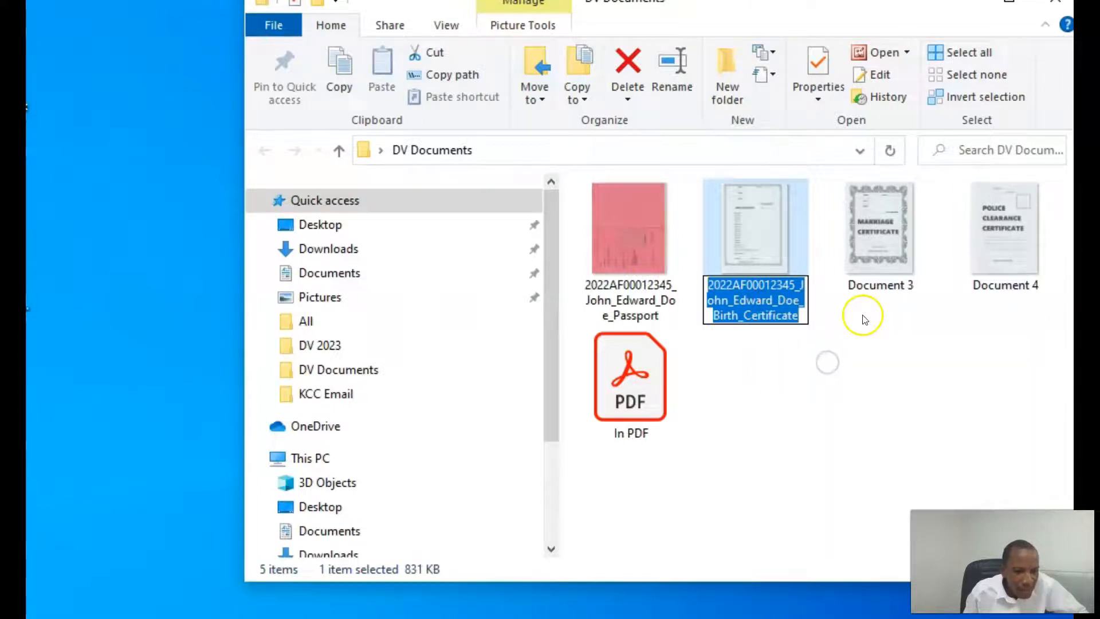
Paste the copied name onto Document 3 and replace 'Birth' with 'Marriage'
{"action": "left_click", "coordinate": [876, 285]}
{"action": "left_click", "coordinate": [876, 285]}
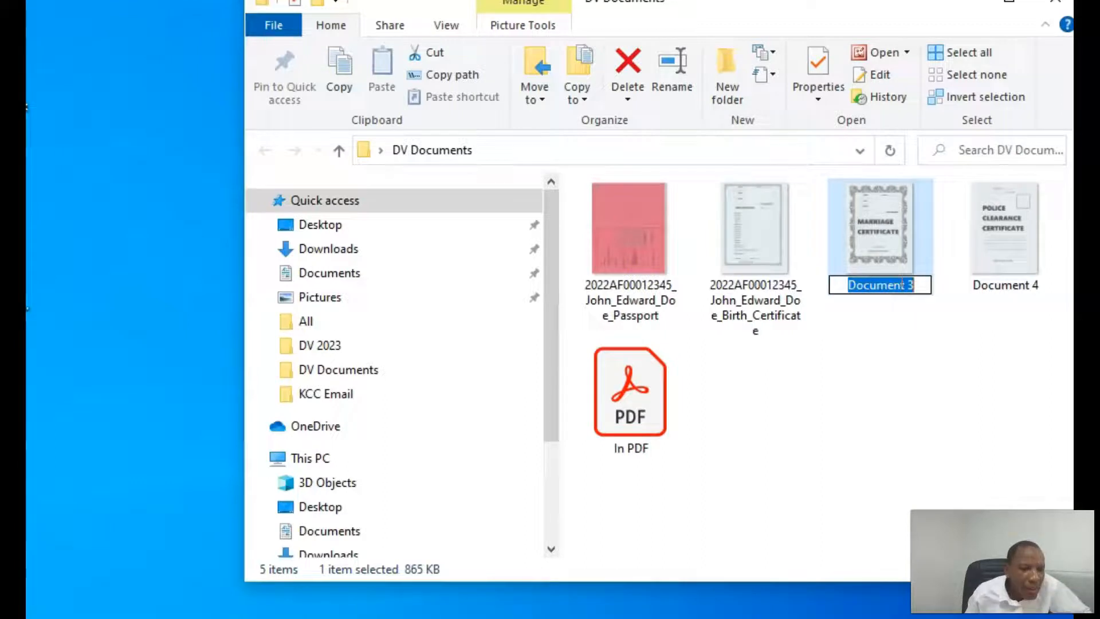
{"action": "right_click", "coordinate": [902, 283]}
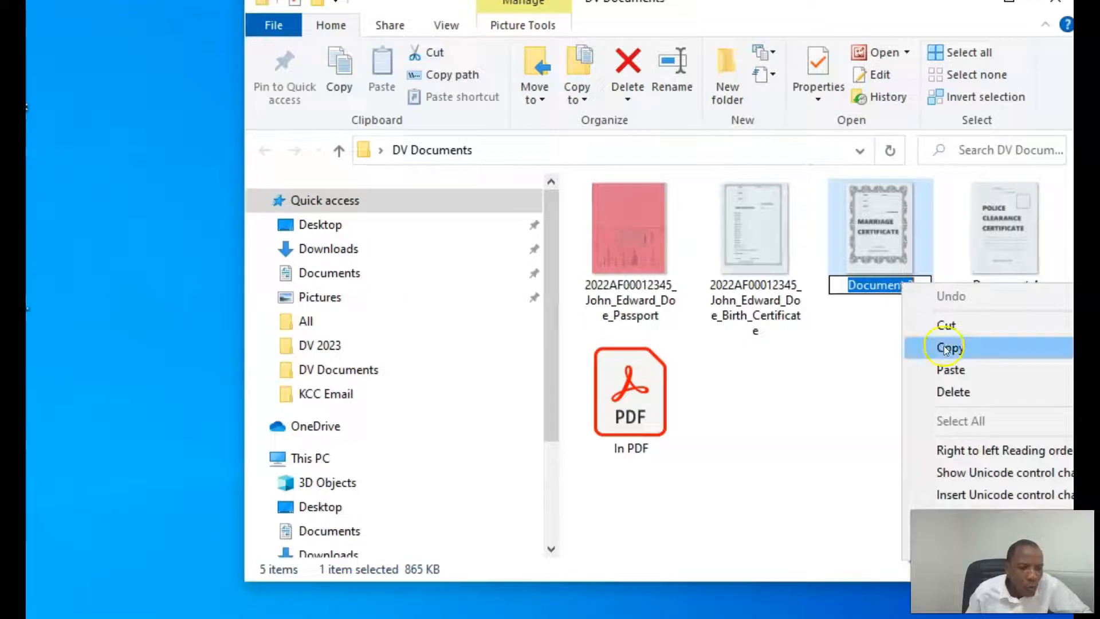
{"action": "left_click", "coordinate": [958, 371]}
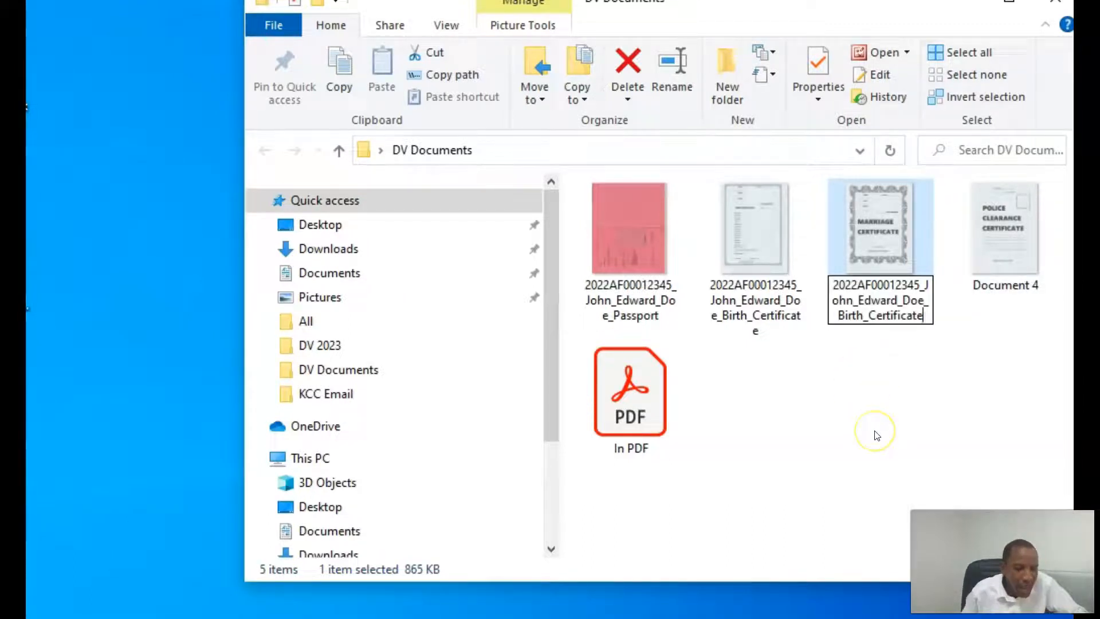
{"action": "key", "text": "Left"}
{"action": "key", "text": "Left"}
{"action": "key", "text": "Left"}
{"action": "key", "text": "Left"}
{"action": "key", "text": "Left"}
{"action": "key", "text": "Left"}
{"action": "key", "text": "Left"}
{"action": "key", "text": "Left"}
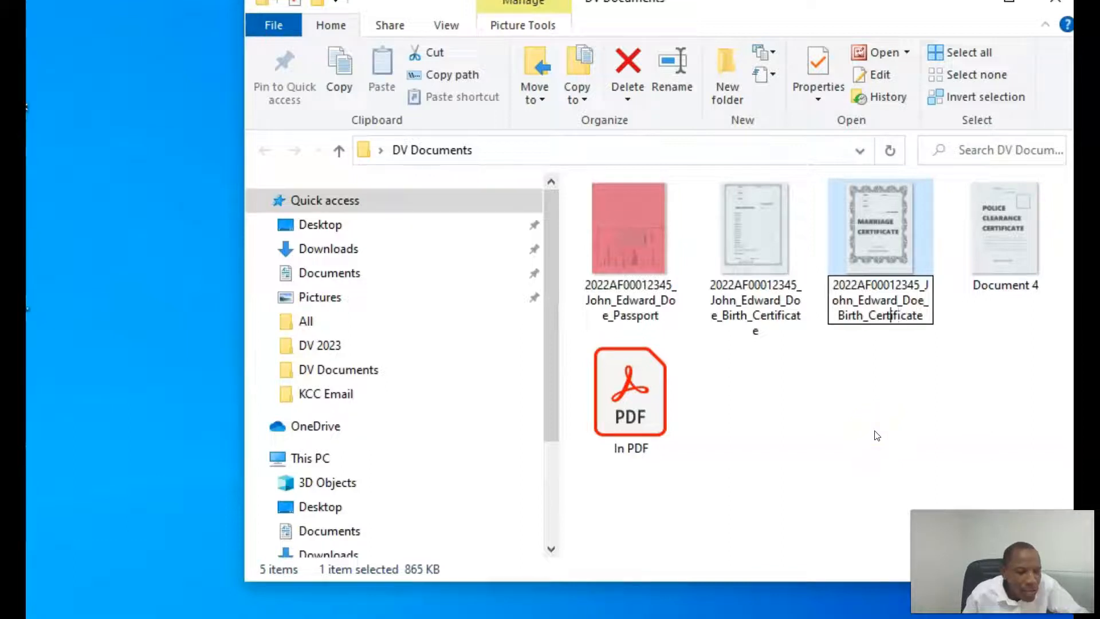
{"action": "key", "text": "BackSpace"}
{"action": "key", "text": "BackSpace"}
{"action": "key", "text": "BackSpace"}
{"action": "key", "text": "BackSpace"}
{"action": "key", "text": "BackSpace"}
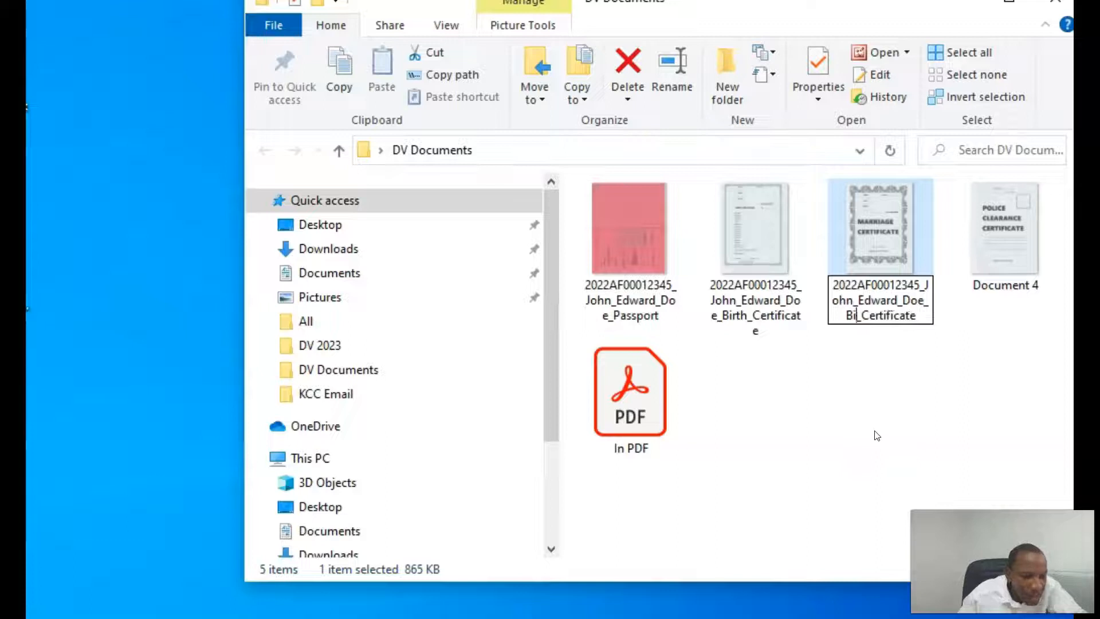
{"action": "type", "text": "Marri"}
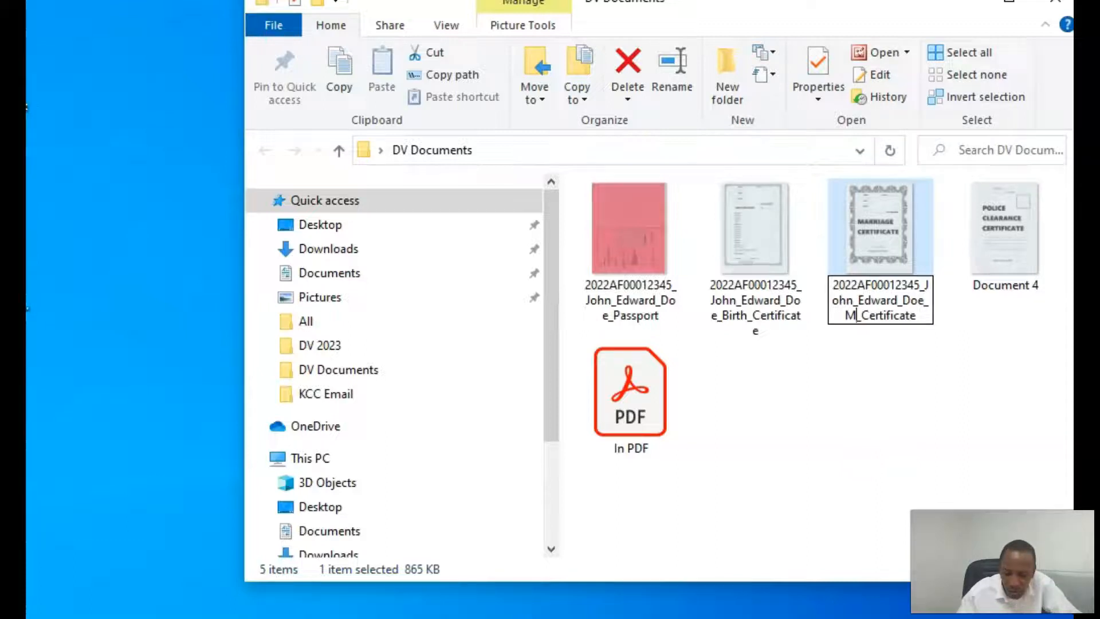
{"action": "type", "text": "age"}
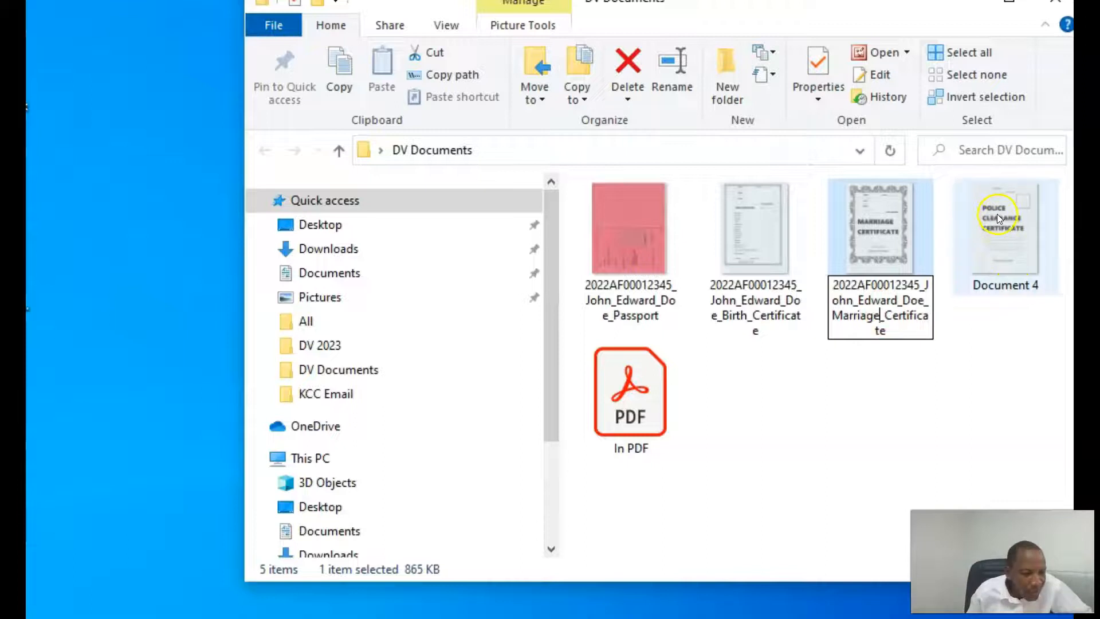
{"action": "left_click", "coordinate": [1009, 290]}
{"action": "left_click", "coordinate": [1010, 289]}
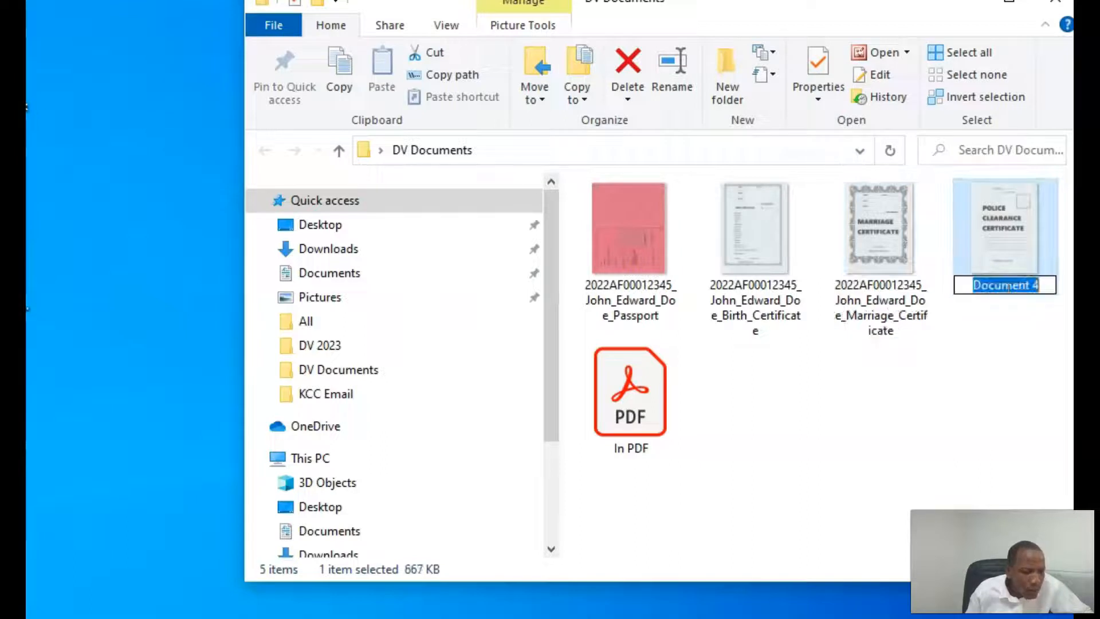
{"action": "right_click", "coordinate": [1009, 289]}
{"action": "left_click", "coordinate": [966, 375]}
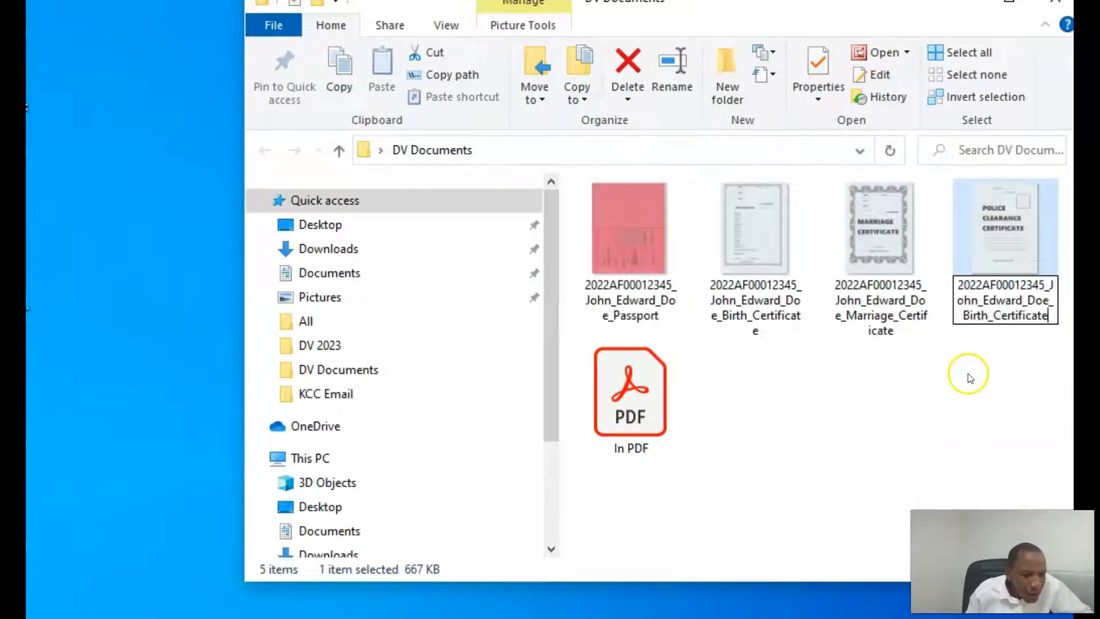
{"action": "key", "text": "Left"}
{"action": "key", "text": "Left"}
{"action": "key", "text": "Left"}
{"action": "key", "text": "Left"}
{"action": "key", "text": "Left"}
{"action": "key", "text": "Left"}
{"action": "key", "text": "Left"}
{"action": "key", "text": "Left"}
{"action": "key", "text": "Left"}
{"action": "key", "text": "Left"}
{"action": "key", "text": "Left"}
{"action": "key", "text": "Left"}
{"action": "key", "text": "BackSpace"}
{"action": "key", "text": "BackSpace"}
{"action": "key", "text": "BackSpace"}
{"action": "key", "text": "BackSpace"}
{"action": "key", "text": "BackSpace"}
{"action": "type", "text": "Poice"}
{"action": "key", "text": "Left"}
{"action": "key", "text": "Left"}
{"action": "key", "text": "Left"}
{"action": "type", "text": "l"}
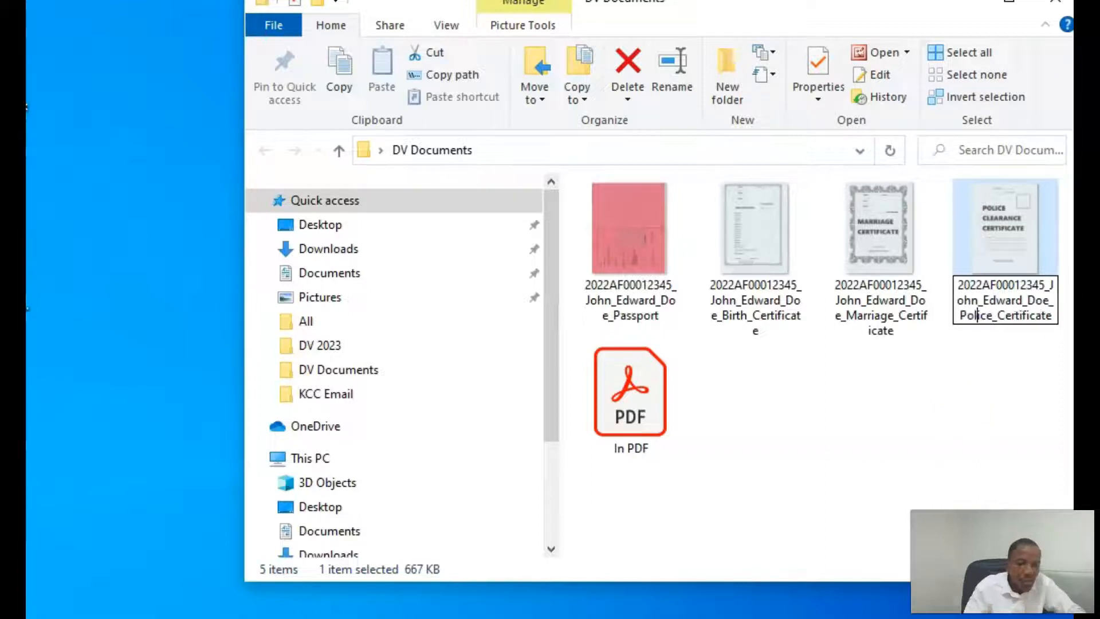
{"action": "left_click", "coordinate": [998, 392]}
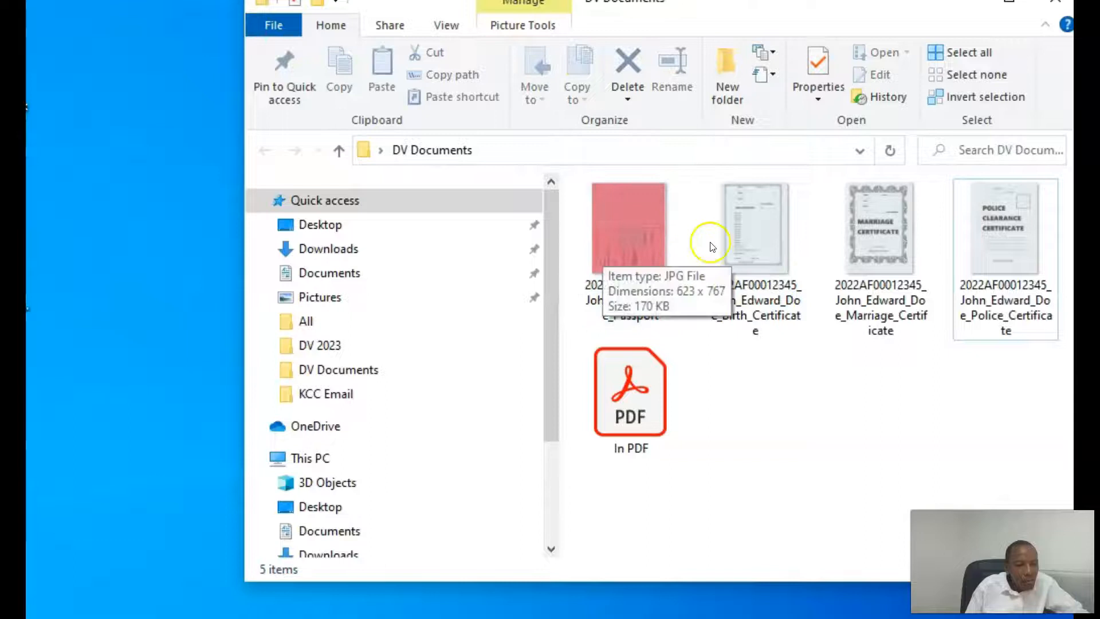
{"action": "left_click", "coordinate": [646, 244]}
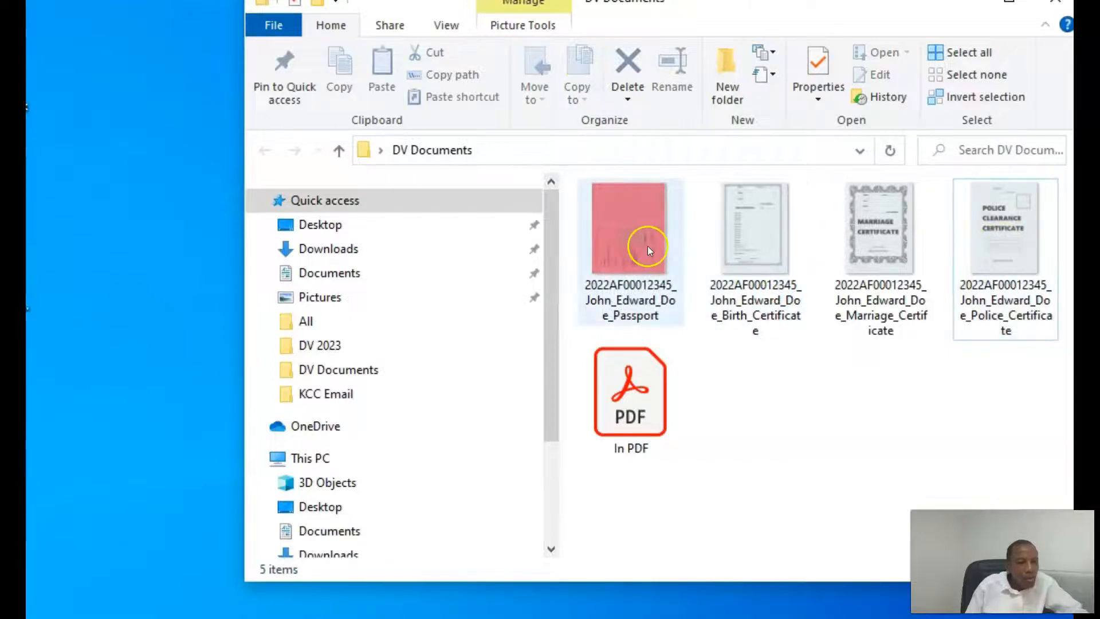
{"action": "left_click", "coordinate": [633, 238]}
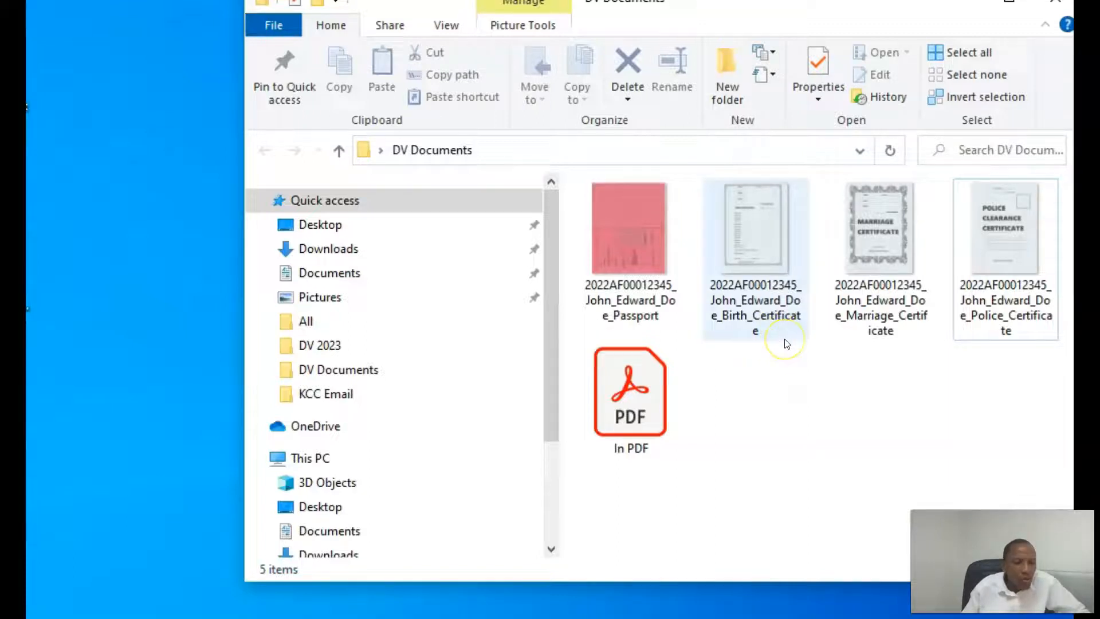
{"action": "mouse_move", "coordinate": [786, 343]}
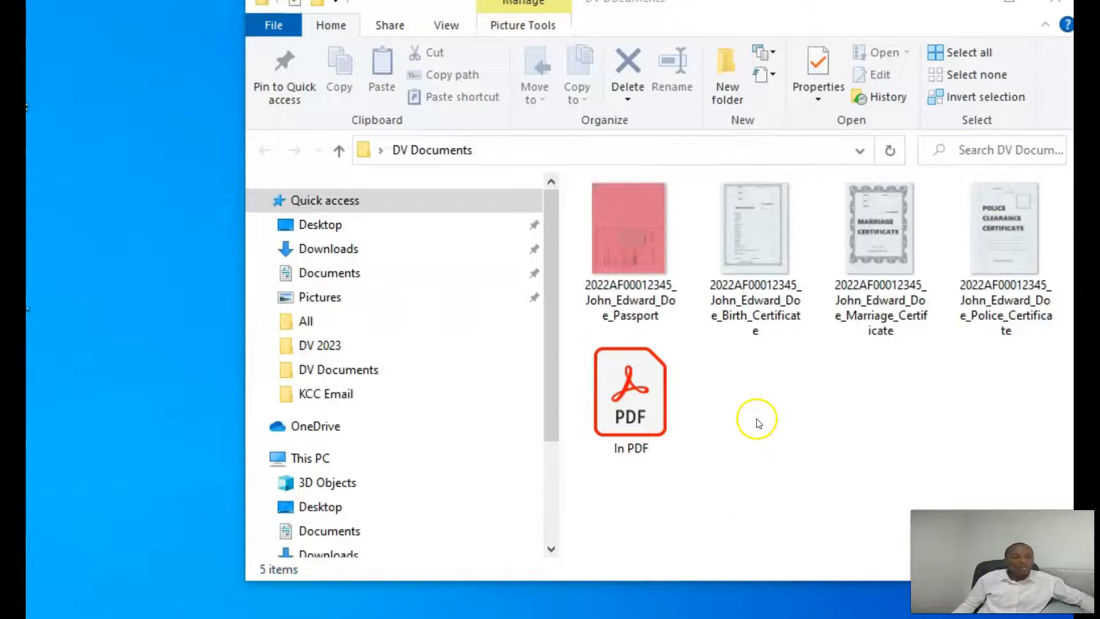
{"action": "left_click", "coordinate": [749, 235]}
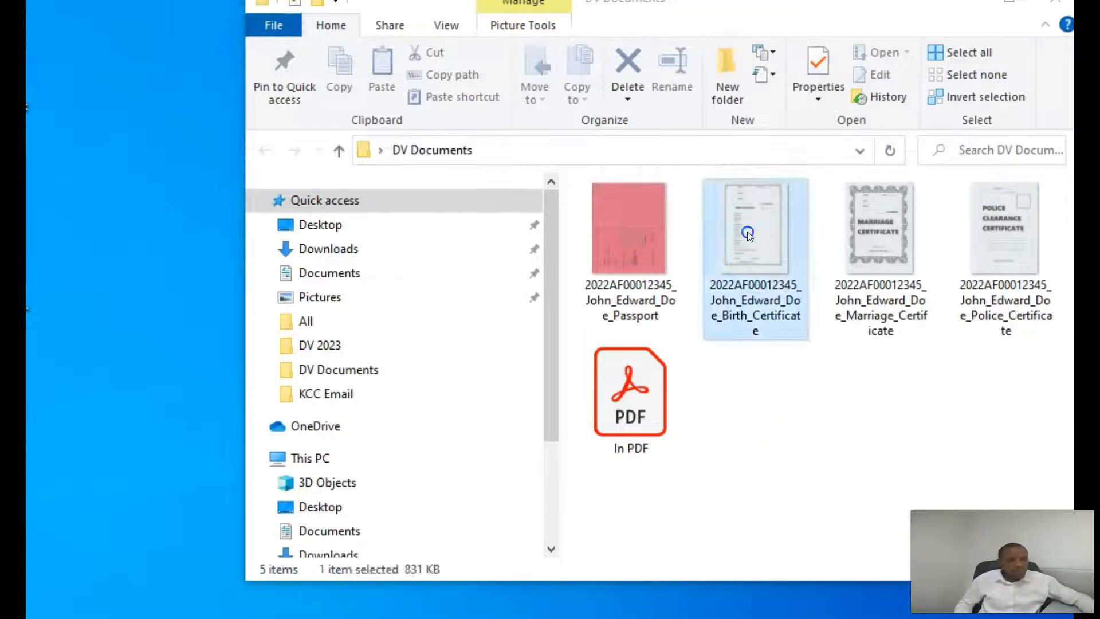
{"action": "double_click", "coordinate": [747, 231]}
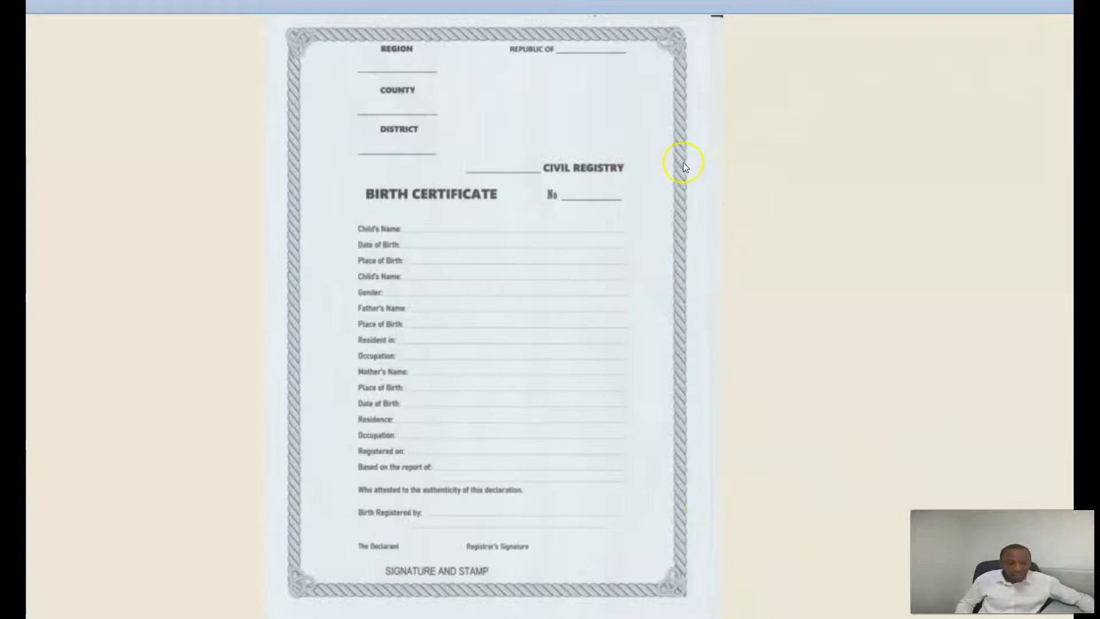
{"action": "left_click", "coordinate": [1066, 2]}
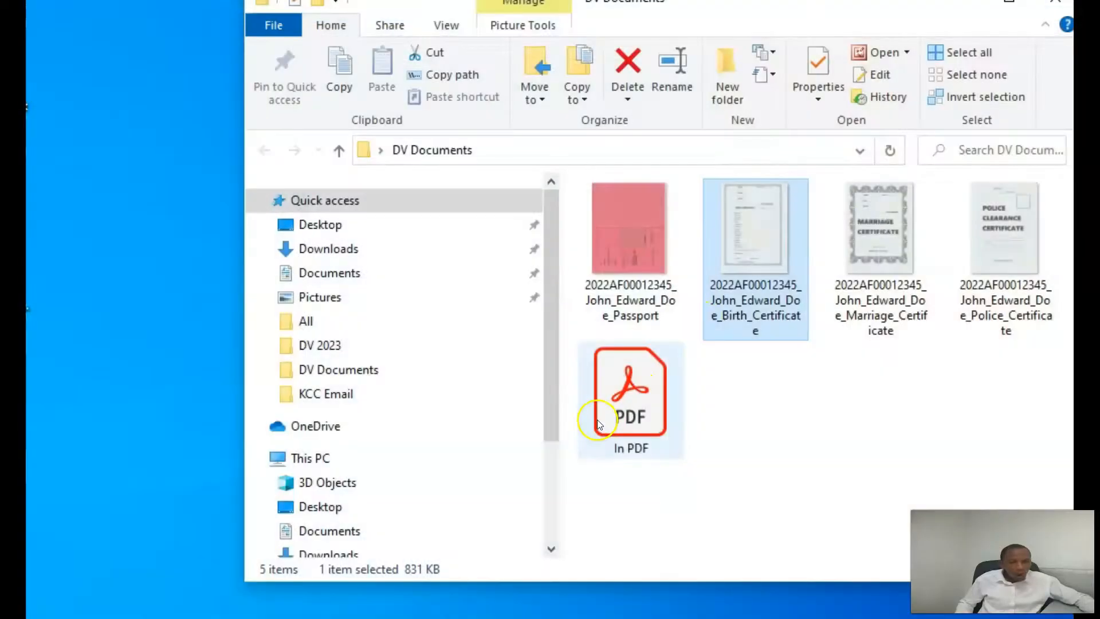
{"action": "left_click", "coordinate": [630, 399]}
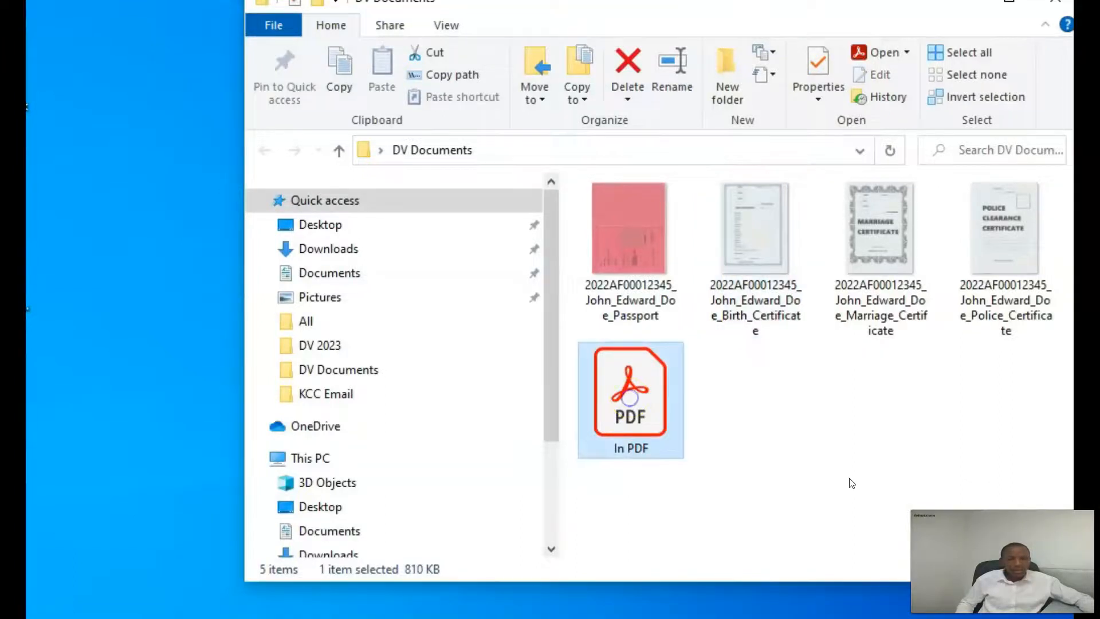
{"action": "double_click", "coordinate": [628, 400]}
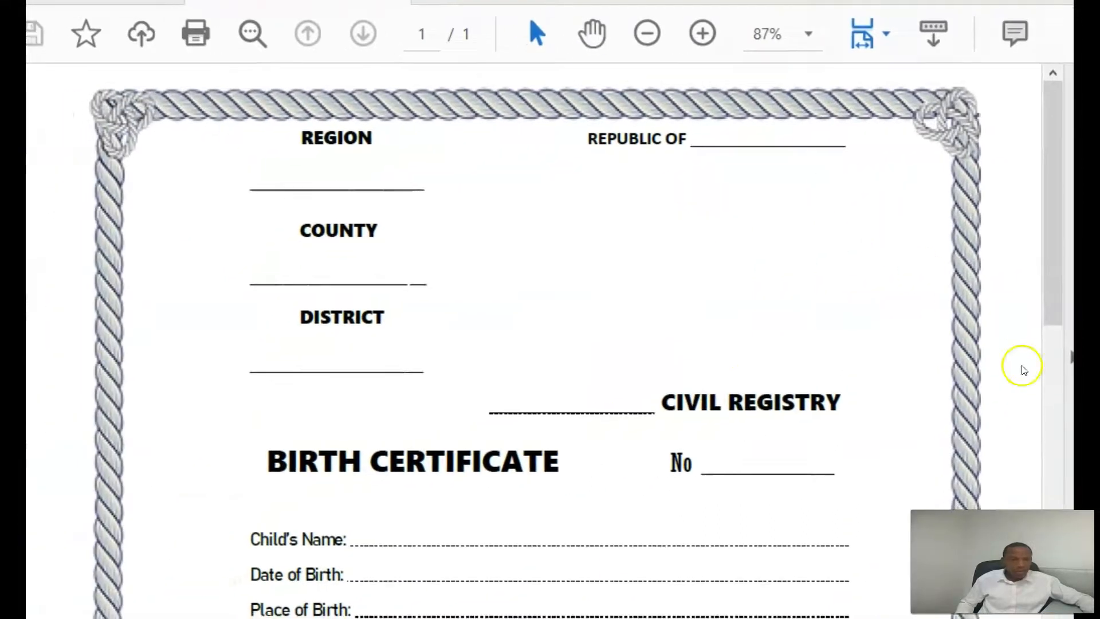
{"action": "scroll", "coordinate": [1054, 247], "scroll_direction": "down", "scroll_amount": 5}
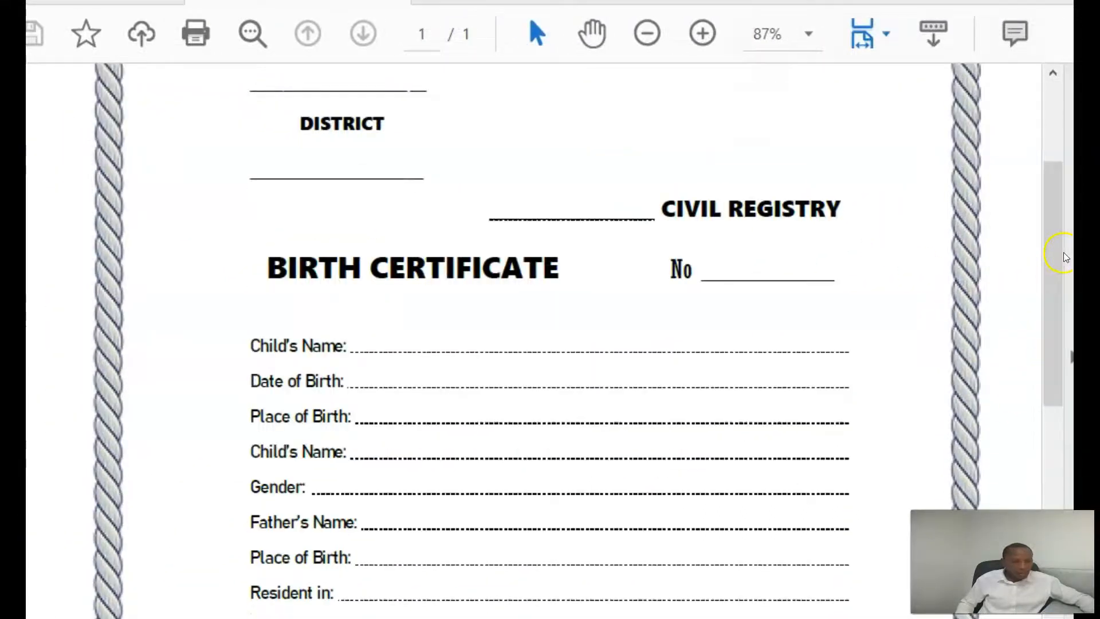
{"action": "scroll", "coordinate": [1026, 333], "scroll_direction": "down", "scroll_amount": 5}
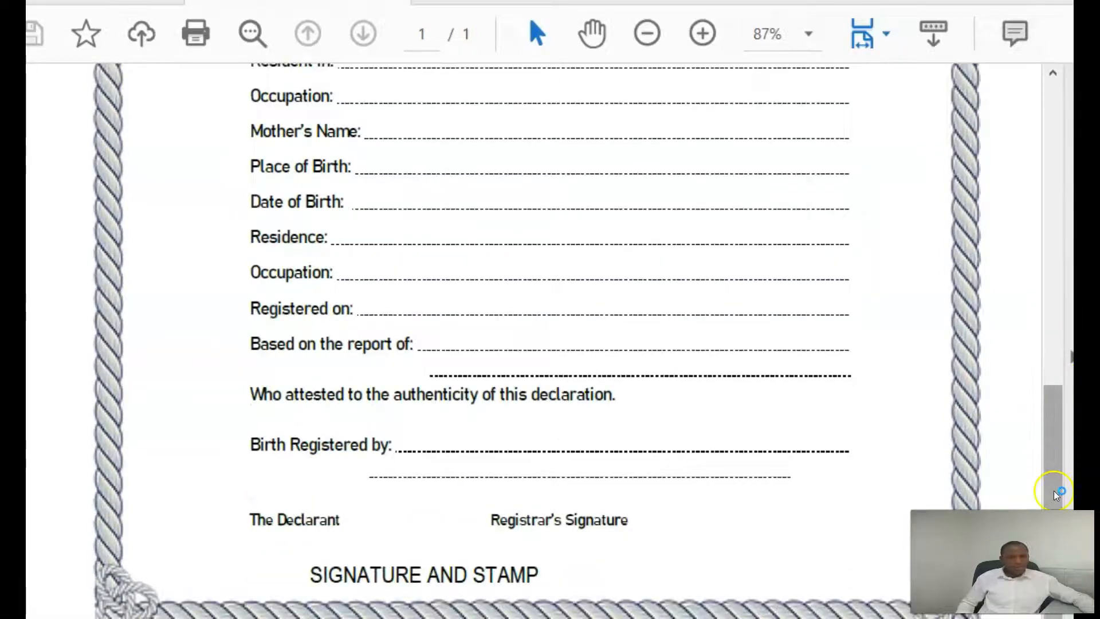
{"action": "scroll", "coordinate": [999, 418], "scroll_direction": "up", "scroll_amount": 3}
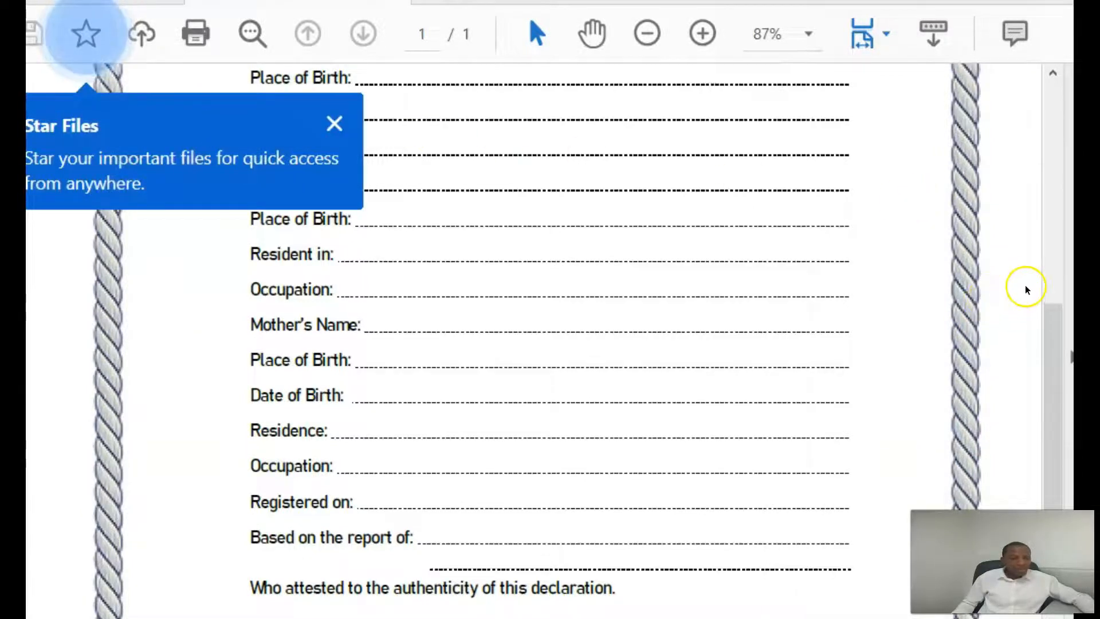
{"action": "key", "text": "alt+F4"}
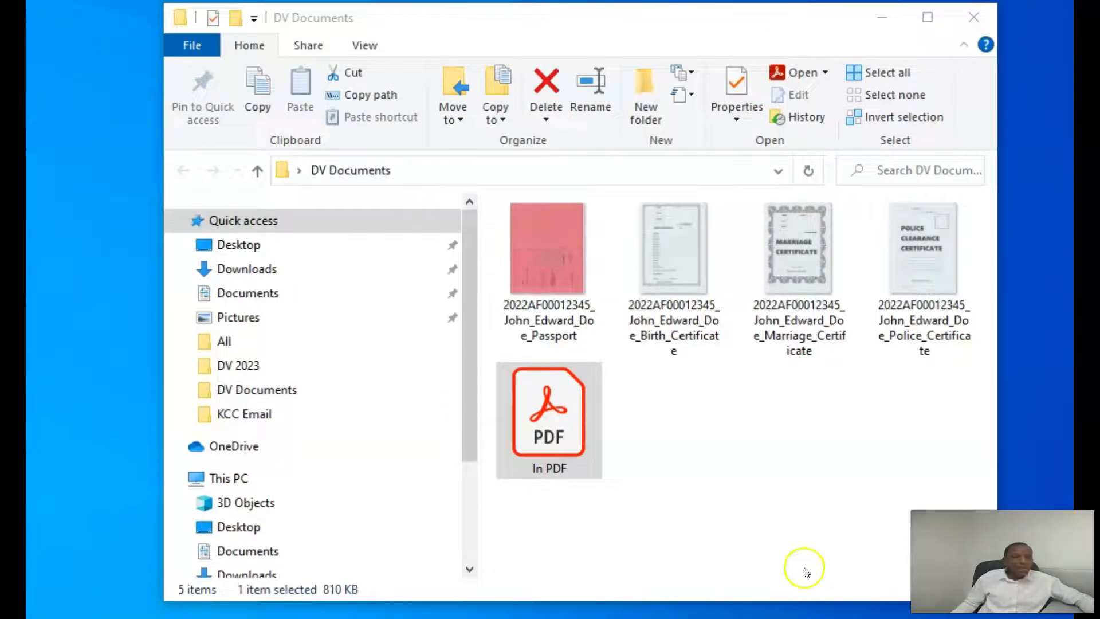
Check the Birth_Certificate scan's file properties in DV Documents
{"action": "left_click", "coordinate": [682, 338]}
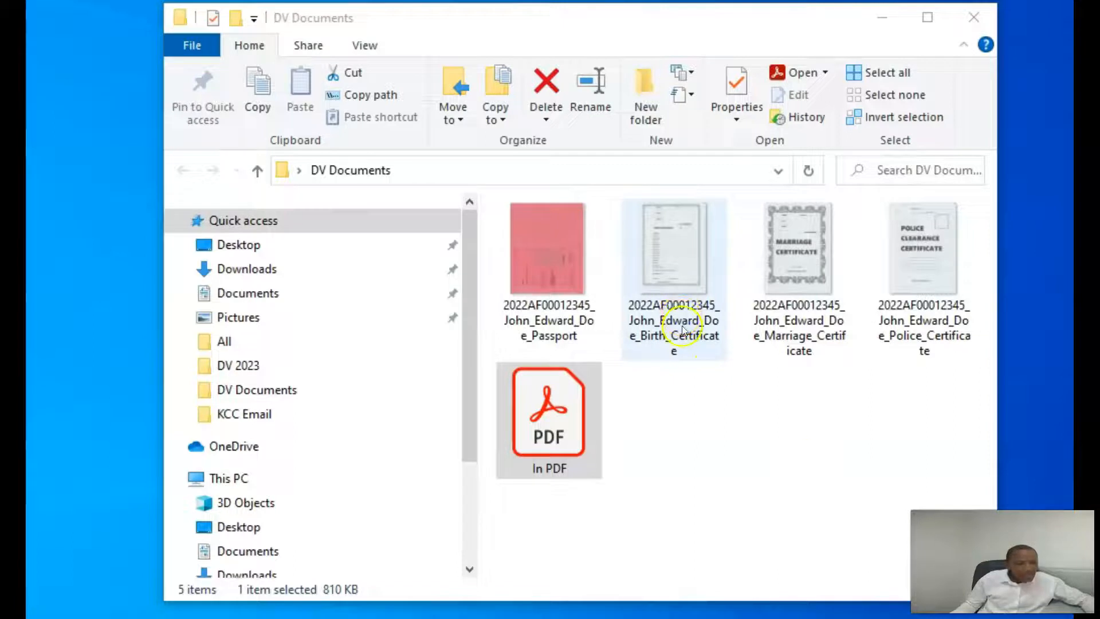
{"action": "key", "text": "alt+Return"}
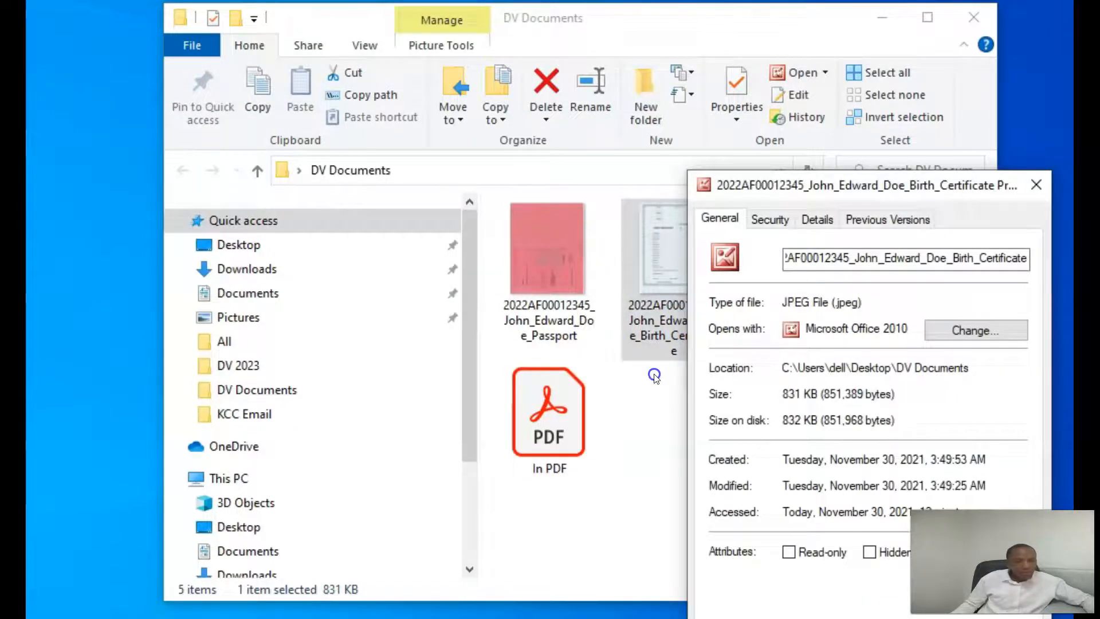
{"action": "key", "text": "Escape"}
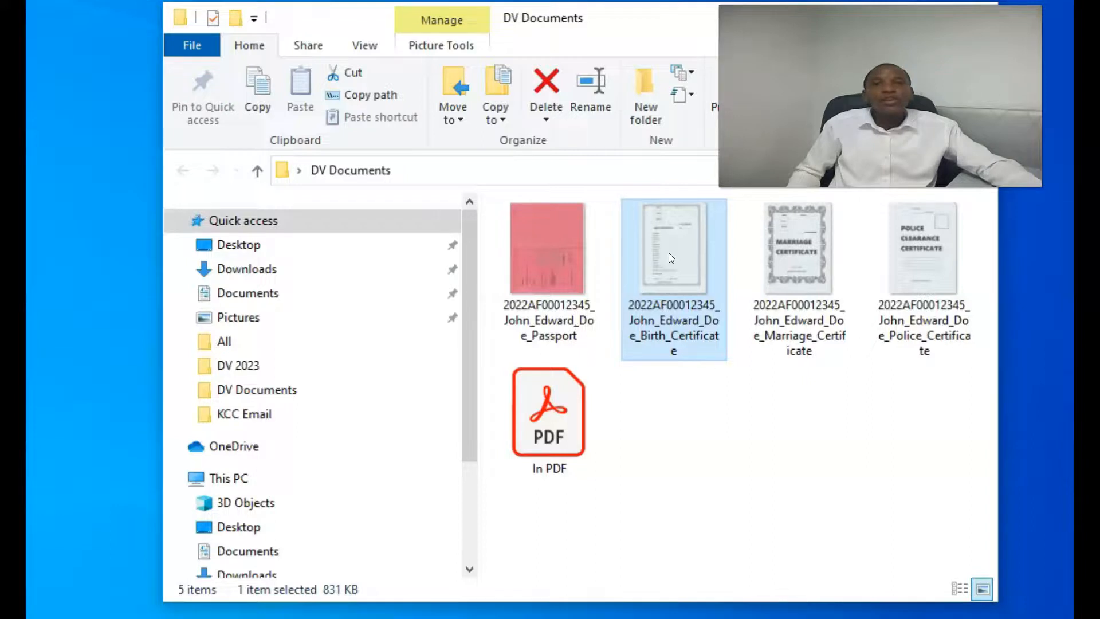
{"action": "left_click", "coordinate": [686, 230]}
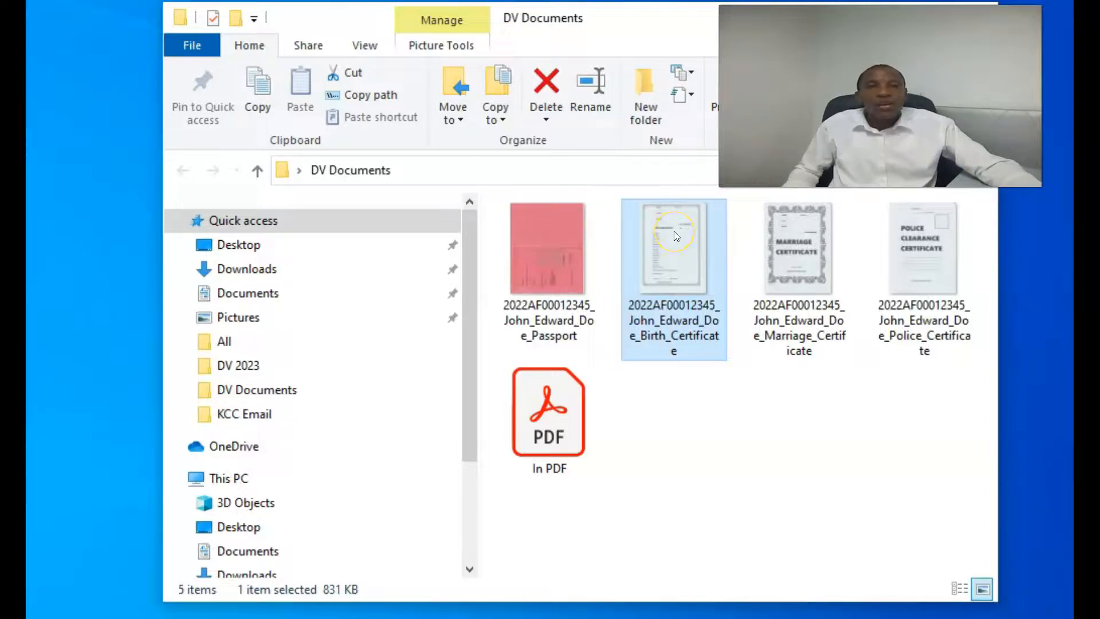
{"action": "left_click", "coordinate": [674, 231]}
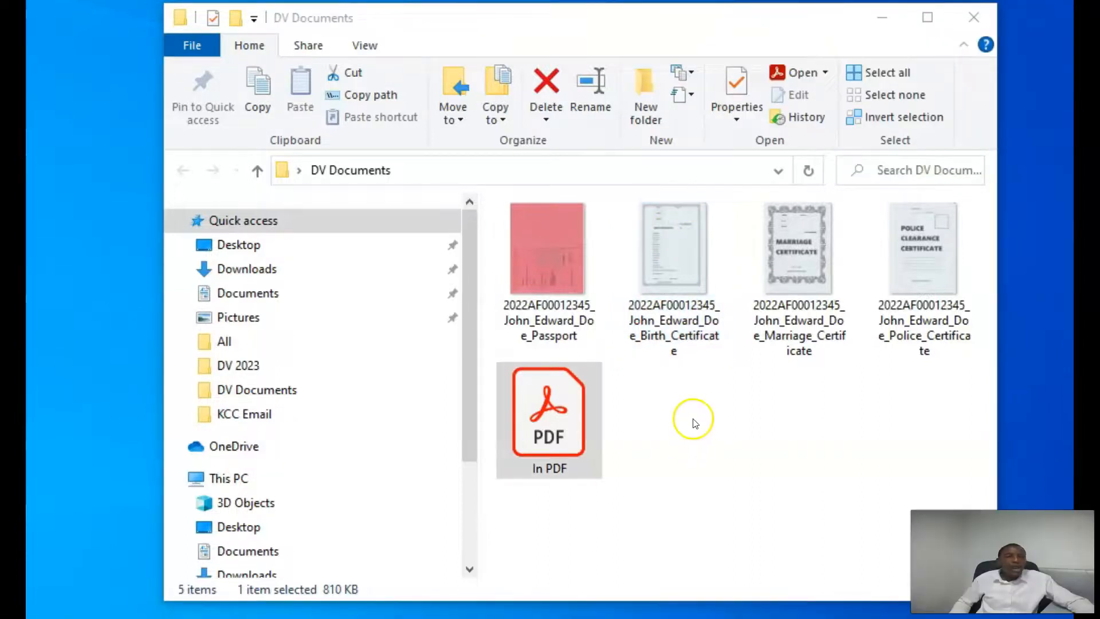
Open the Birth_Certificate scan with the Microsoft Office 2010 picture editor
{"action": "left_click", "coordinate": [672, 259]}
{"action": "right_click", "coordinate": [672, 264]}
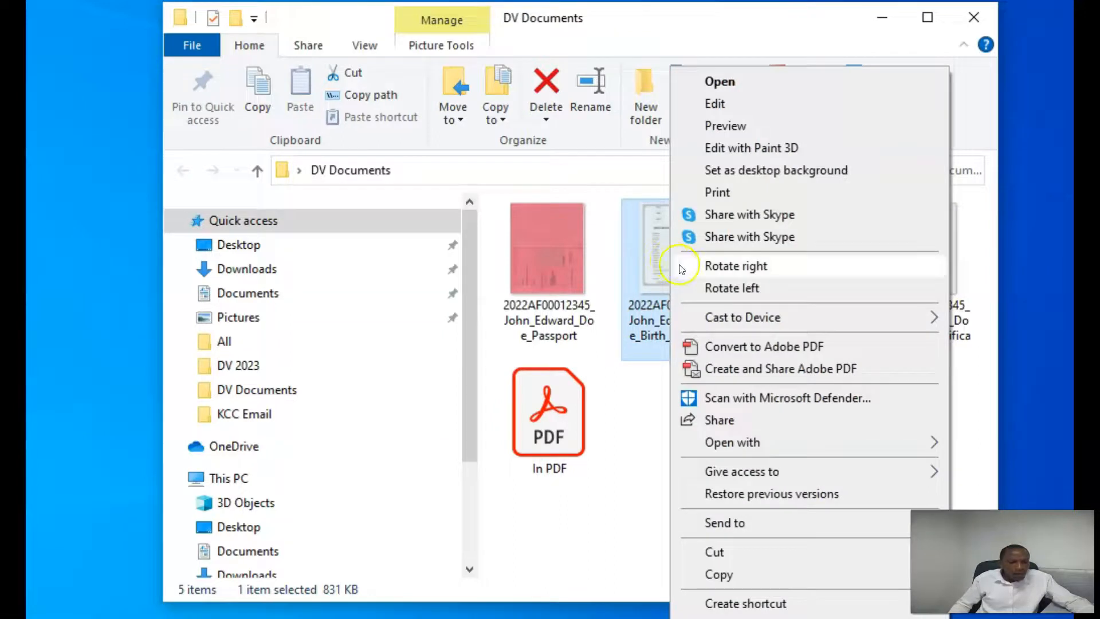
{"action": "mouse_move", "coordinate": [765, 444]}
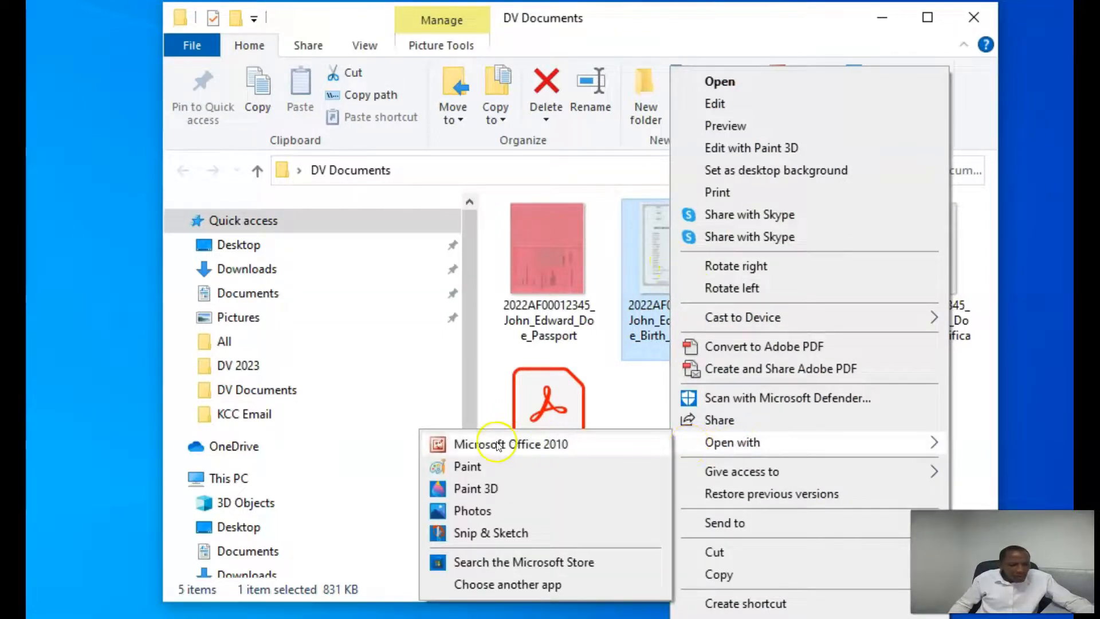
{"action": "left_click", "coordinate": [556, 445]}
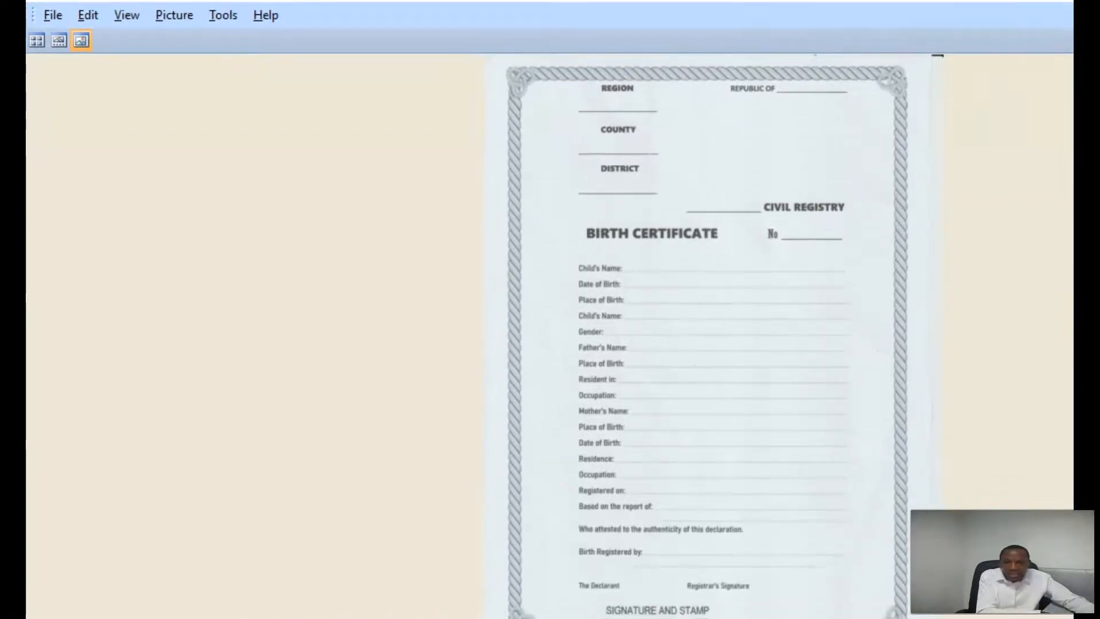
Compress the birth certificate scan for e-mail messages, shrinking it from 831 KB to about 70.9 KB
{"action": "left_click", "coordinate": [170, 16]}
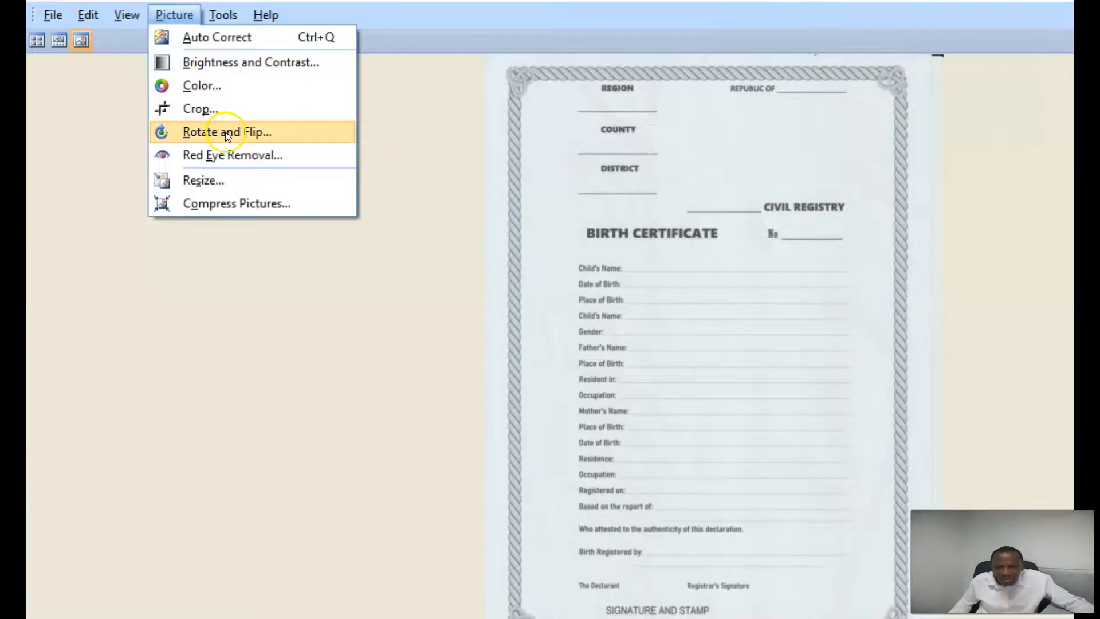
{"action": "left_click", "coordinate": [218, 205]}
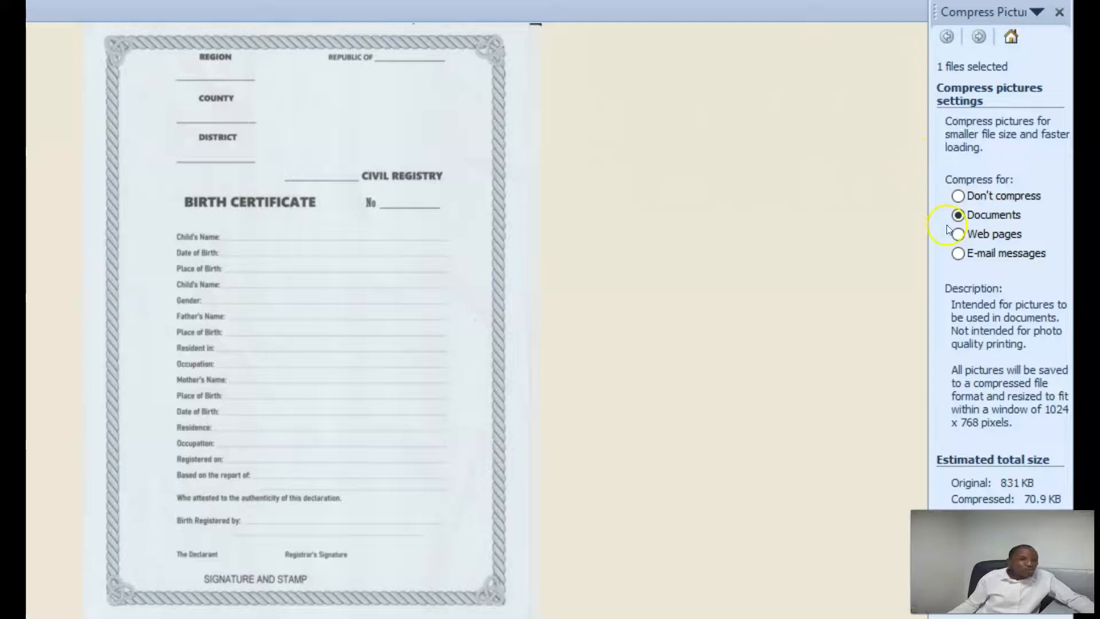
{"action": "left_click", "coordinate": [959, 254]}
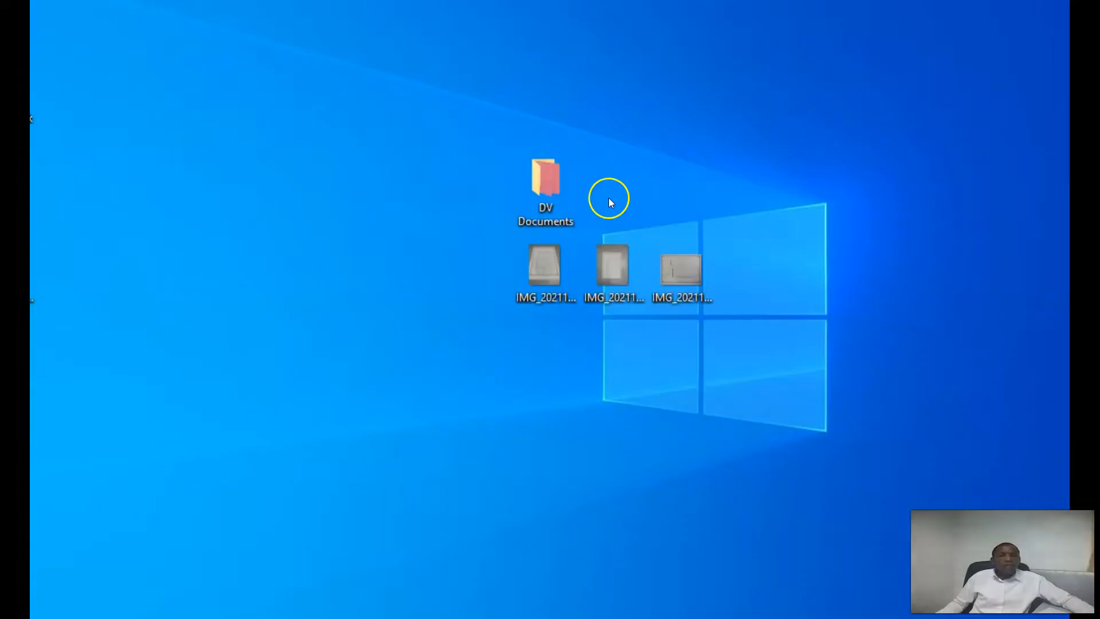
Open DV Documents full-screen to review the renamed scans, then minimise it to return to Gmail
{"action": "left_click", "coordinate": [559, 196]}
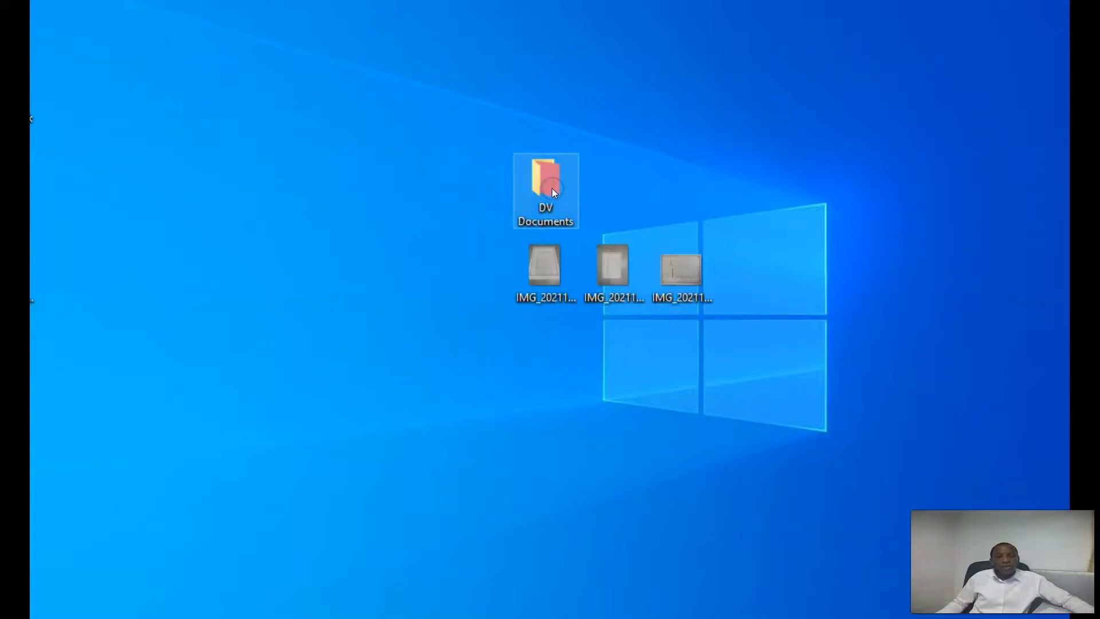
{"action": "double_click", "coordinate": [552, 190]}
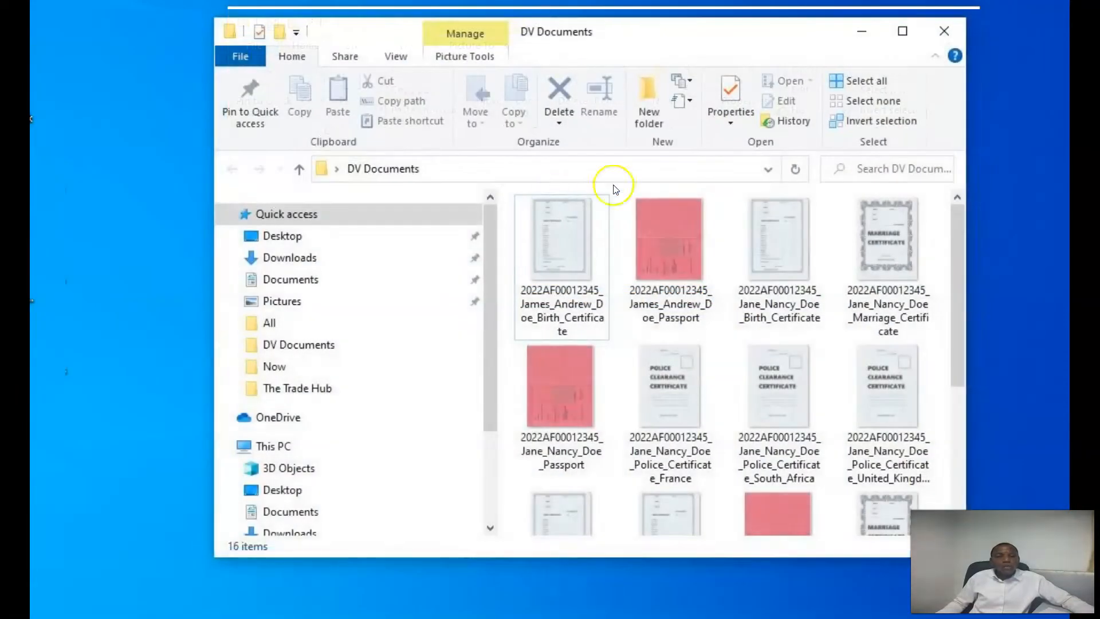
{"action": "left_click", "coordinate": [905, 27]}
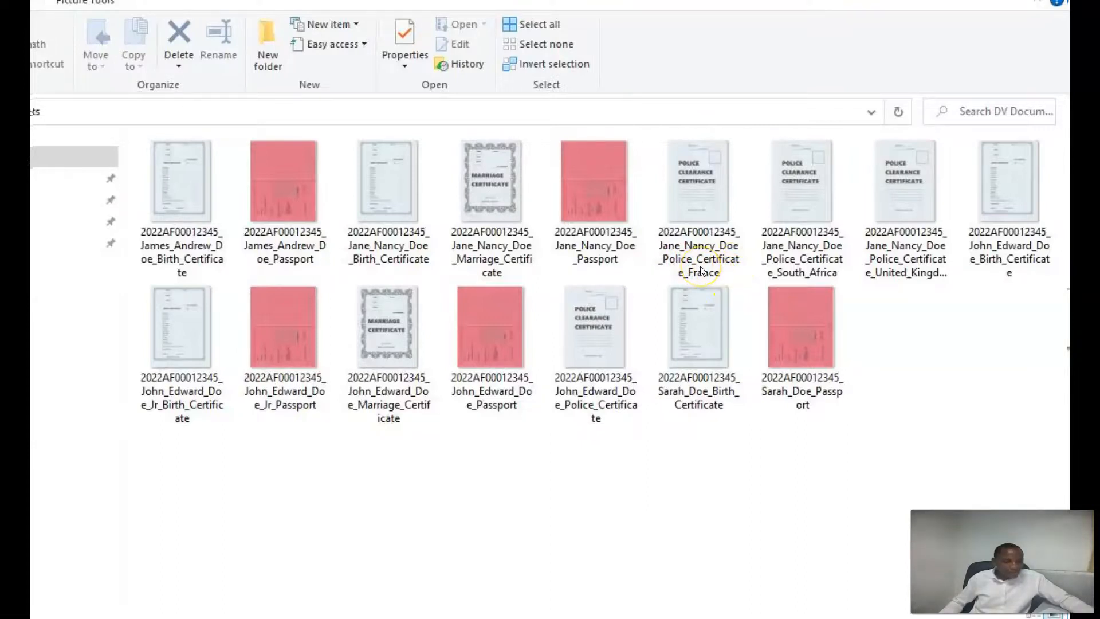
{"action": "left_click", "coordinate": [809, 259]}
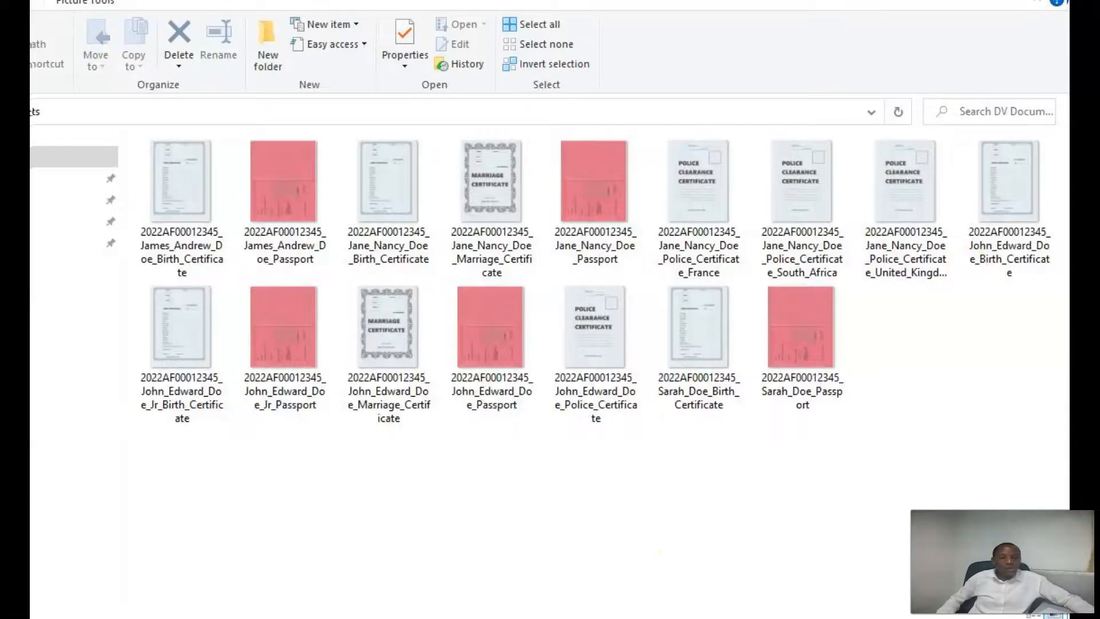
{"action": "left_click", "coordinate": [573, 614]}
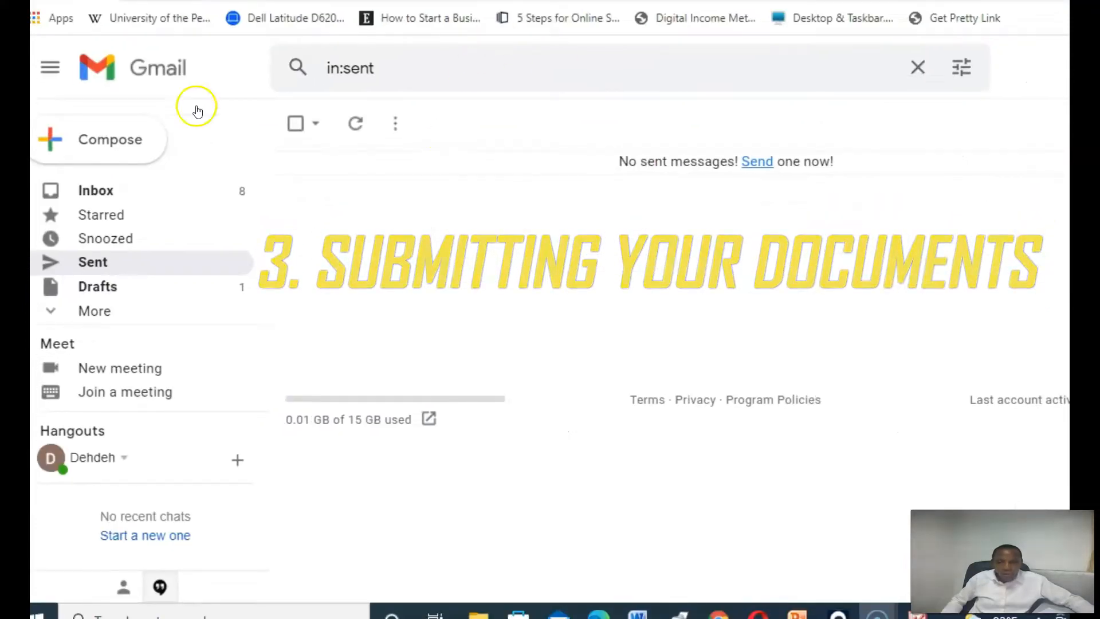
Compose a new message to the KCC DV documents address with the case number as subject
{"action": "left_click", "coordinate": [110, 139]}
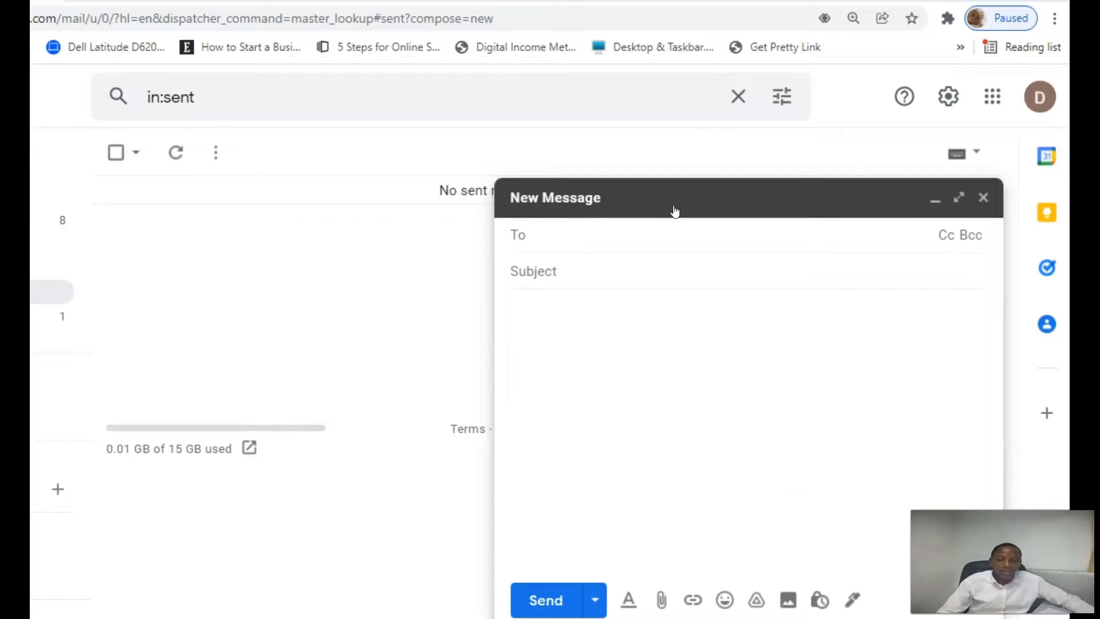
{"action": "left_click", "coordinate": [575, 236]}
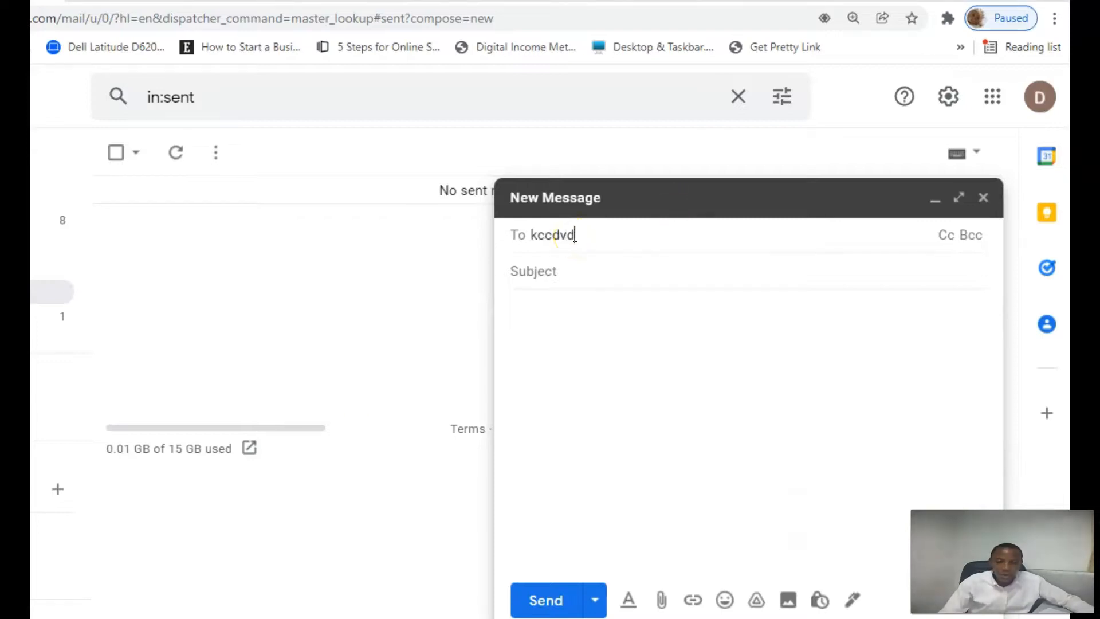
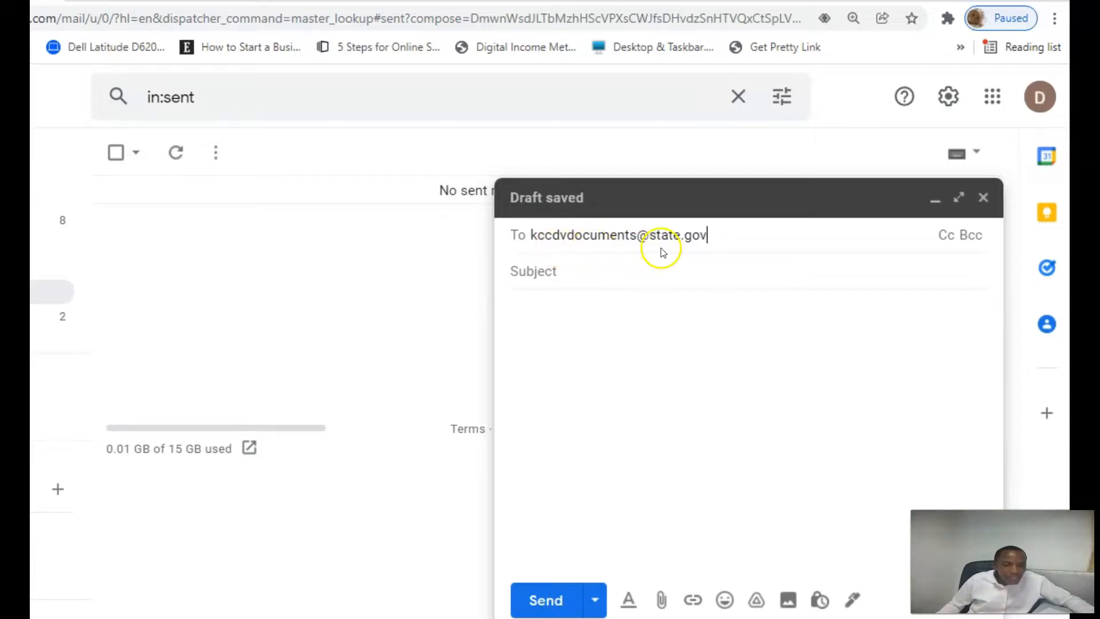
{"action": "left_click", "coordinate": [574, 274]}
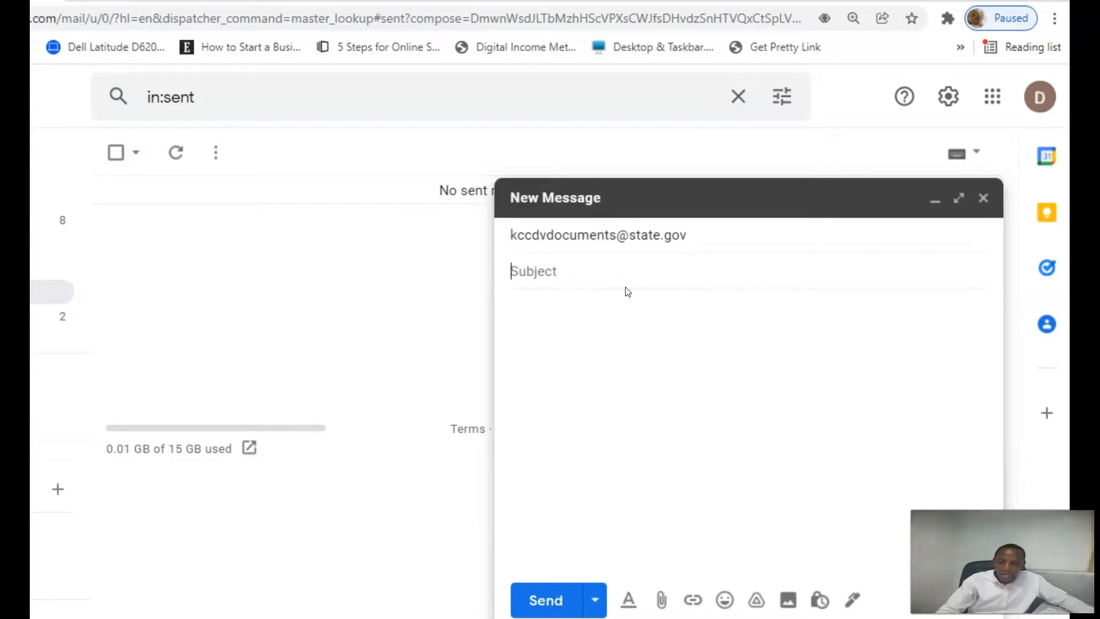
{"action": "type", "text": "2022AF"}
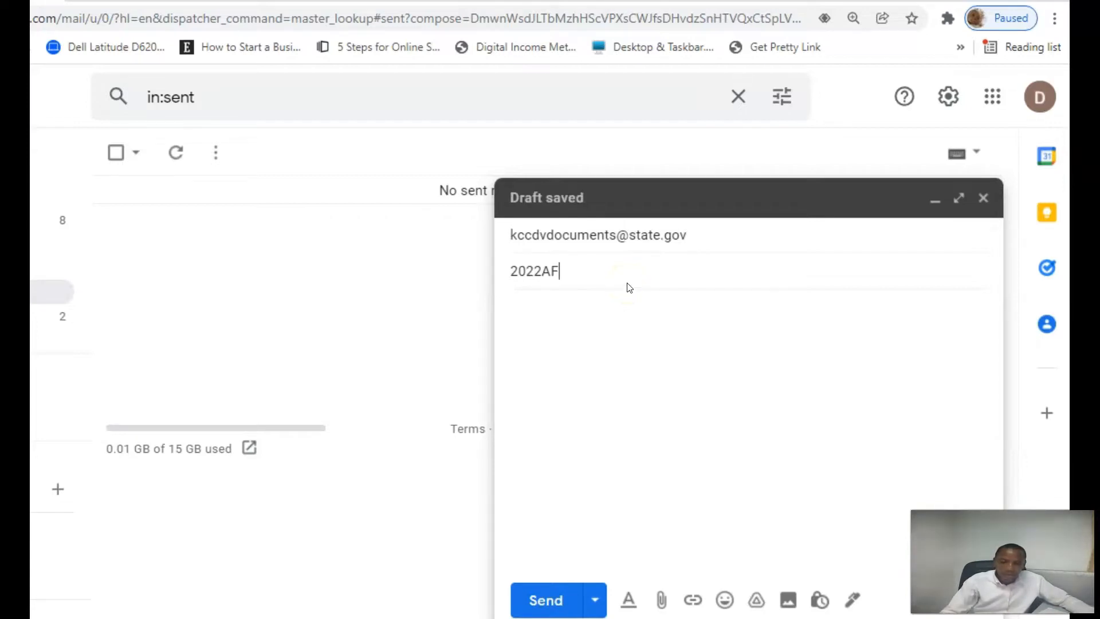
{"action": "type", "text": "000"}
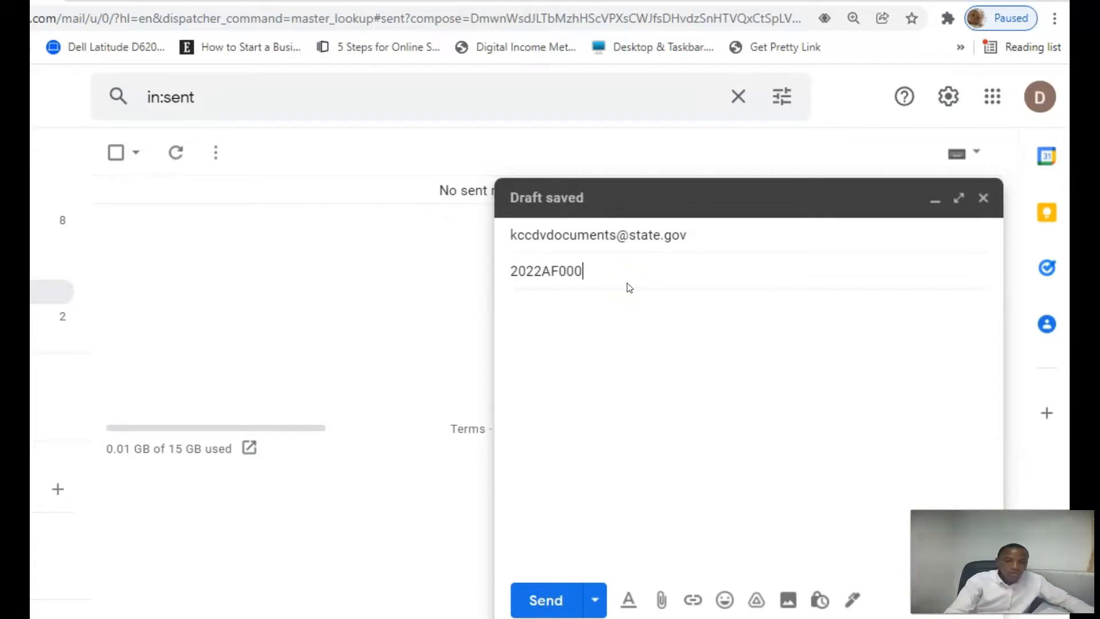
{"action": "type", "text": "12345"}
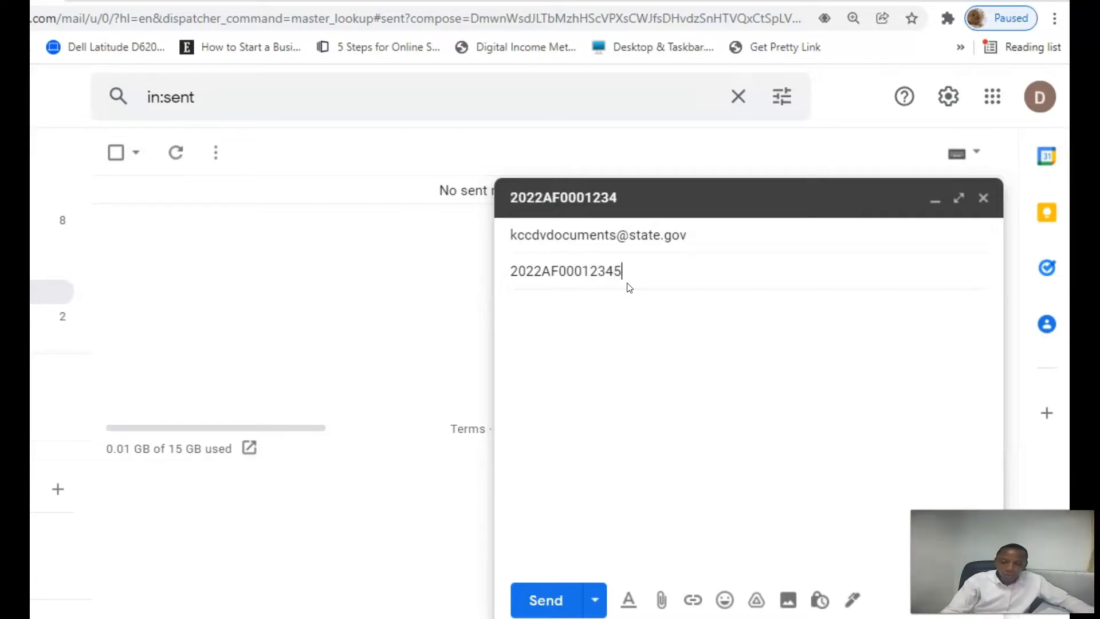
Paste the prepared cover letter into the message body
{"action": "left_click", "coordinate": [538, 308]}
{"action": "left_click", "coordinate": [551, 349]}
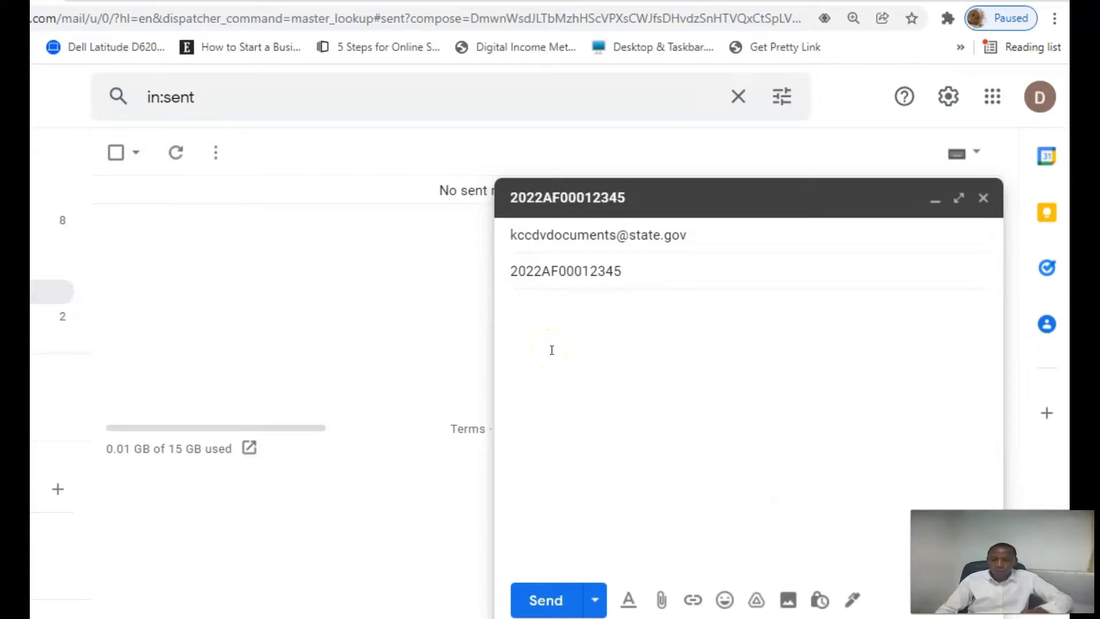
{"action": "type", "text": "Dear Sir / Madam:  Kindly find attached documents required to support my Diversity Visa application.  Best regards."}
{"action": "left_click", "coordinate": [554, 385]}
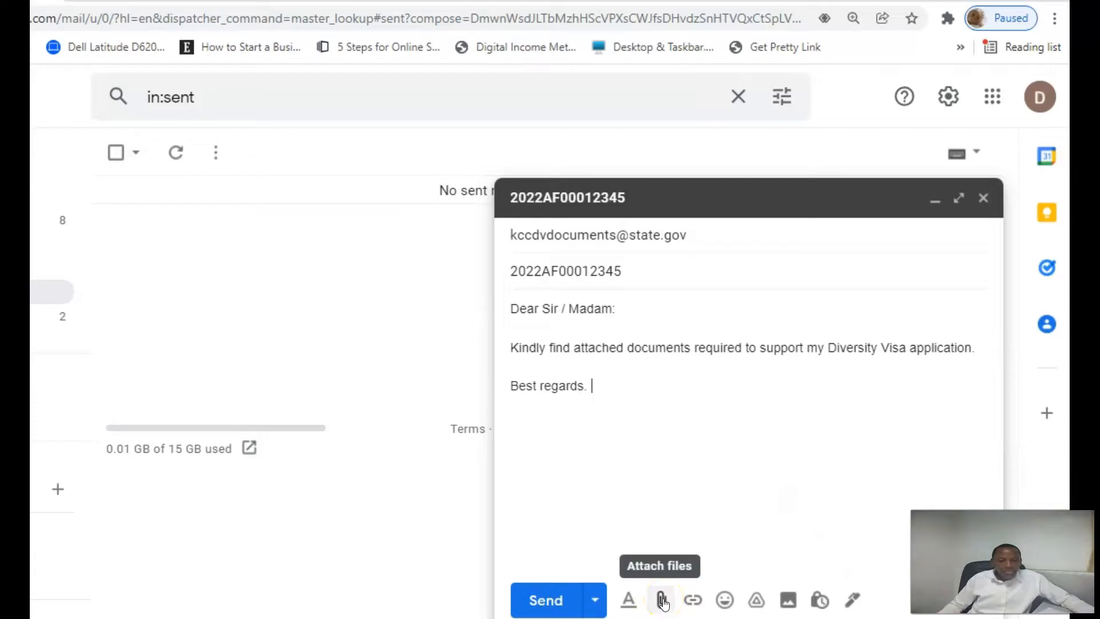
Attach the birth certificate and remaining document scans from Desktop > DV Documents
{"action": "left_click", "coordinate": [662, 600]}
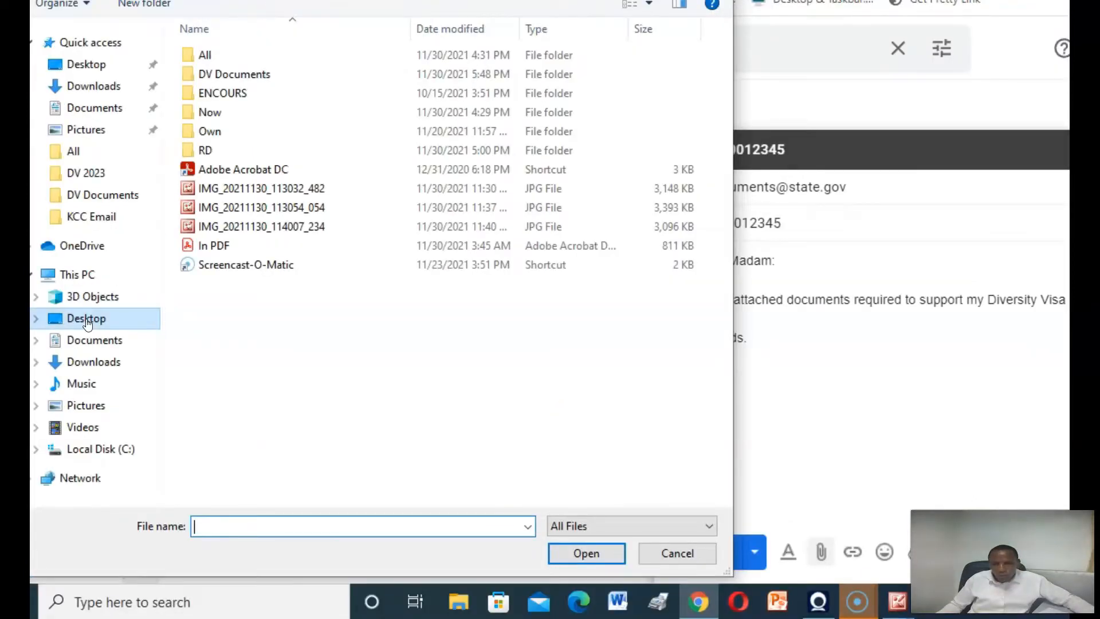
{"action": "left_click", "coordinate": [87, 319]}
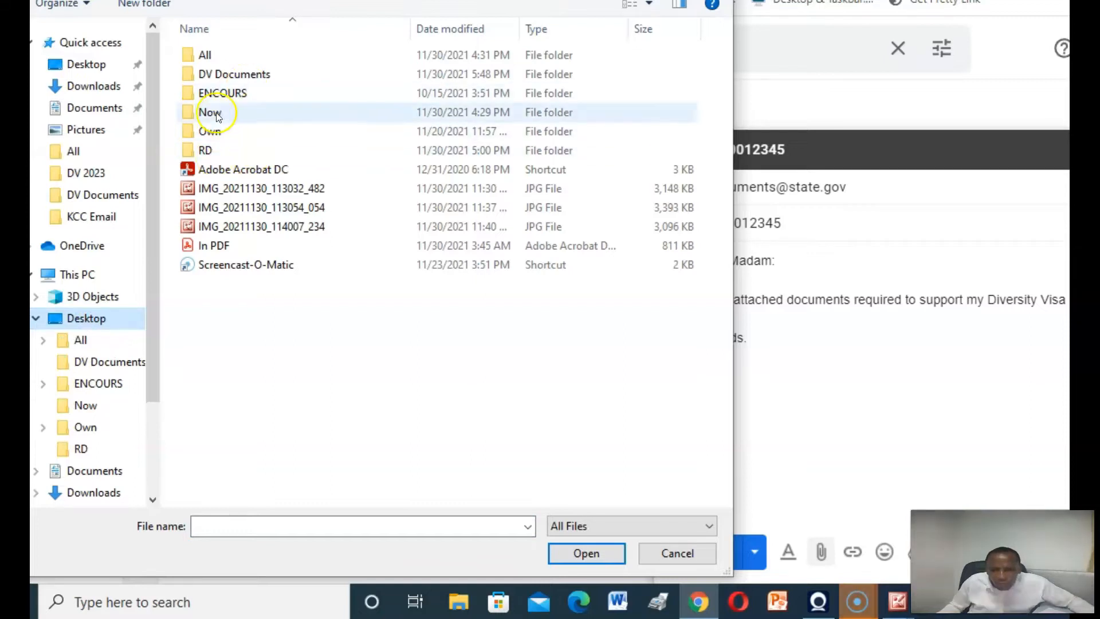
{"action": "double_click", "coordinate": [228, 74]}
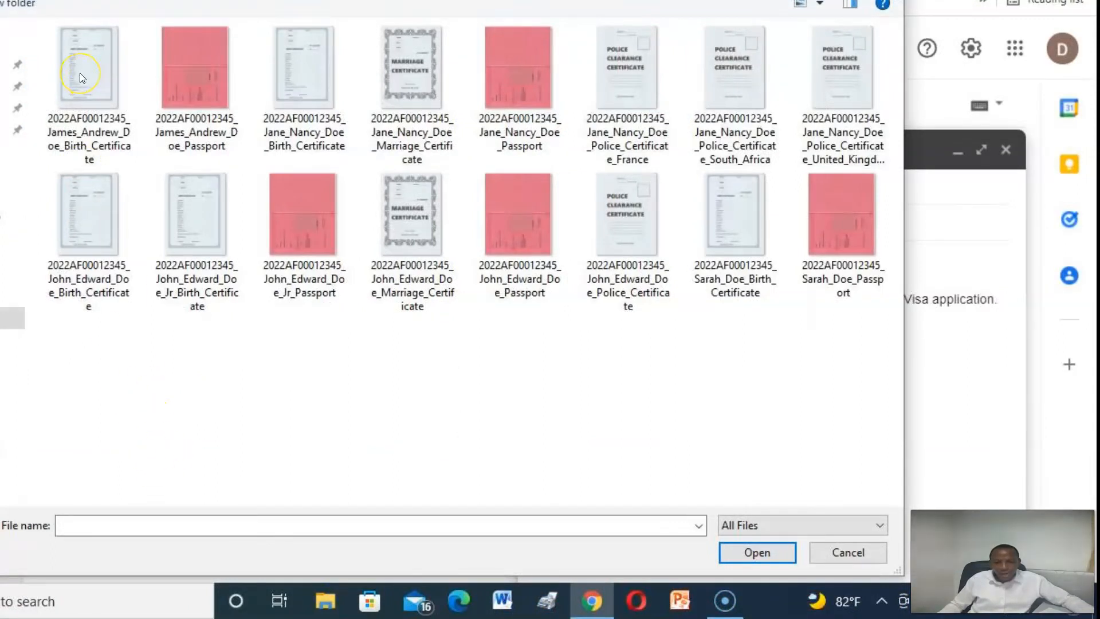
{"action": "left_click", "coordinate": [748, 557]}
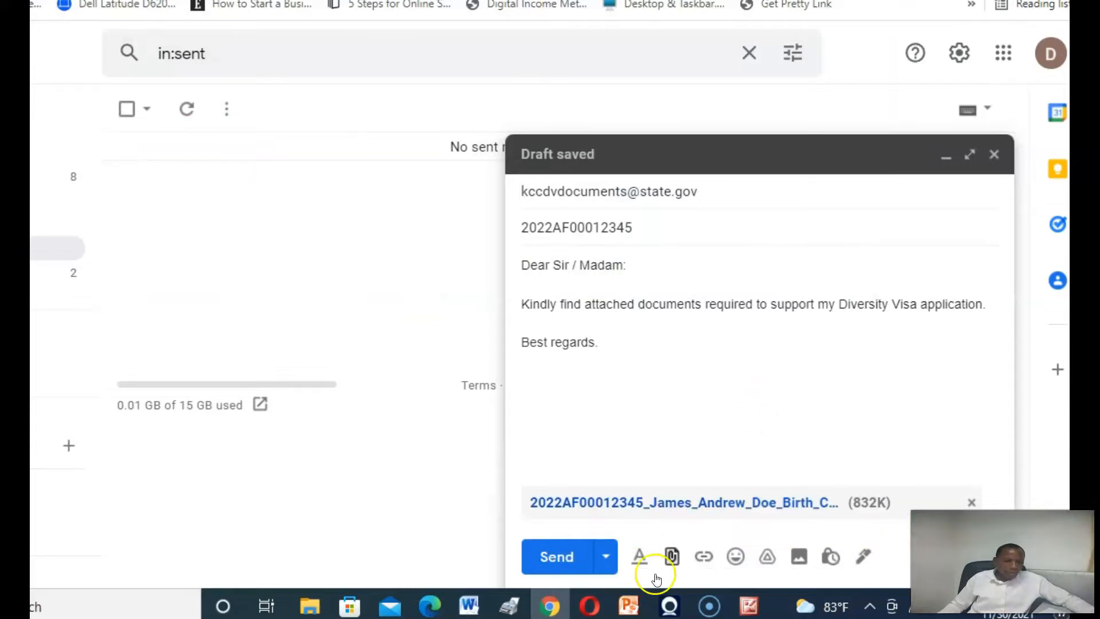
{"action": "left_click", "coordinate": [673, 557]}
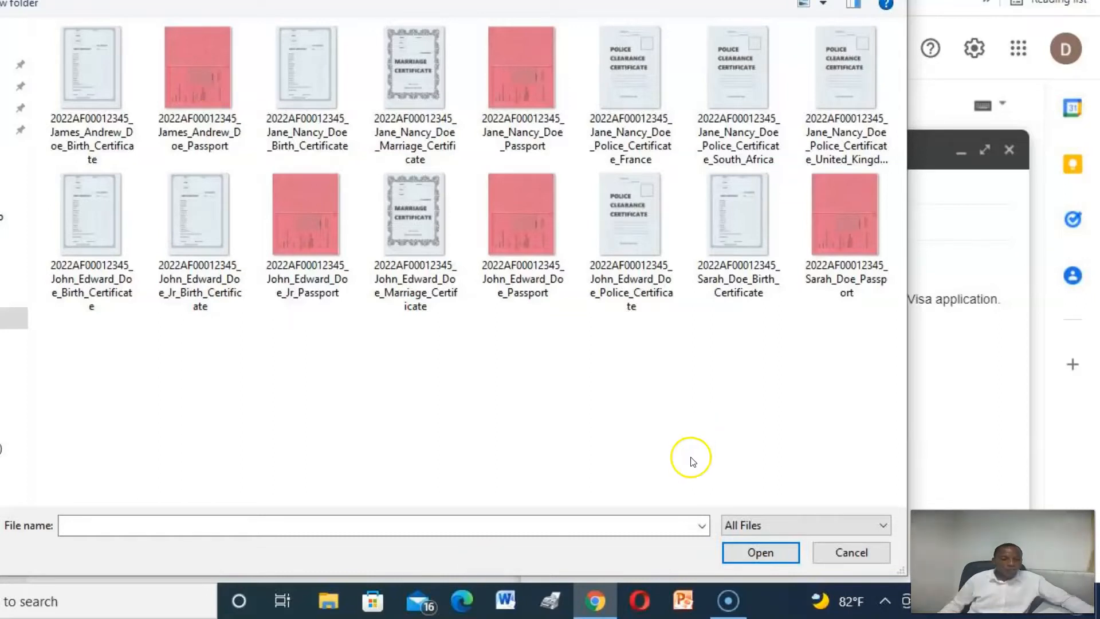
{"action": "left_click", "coordinate": [735, 553]}
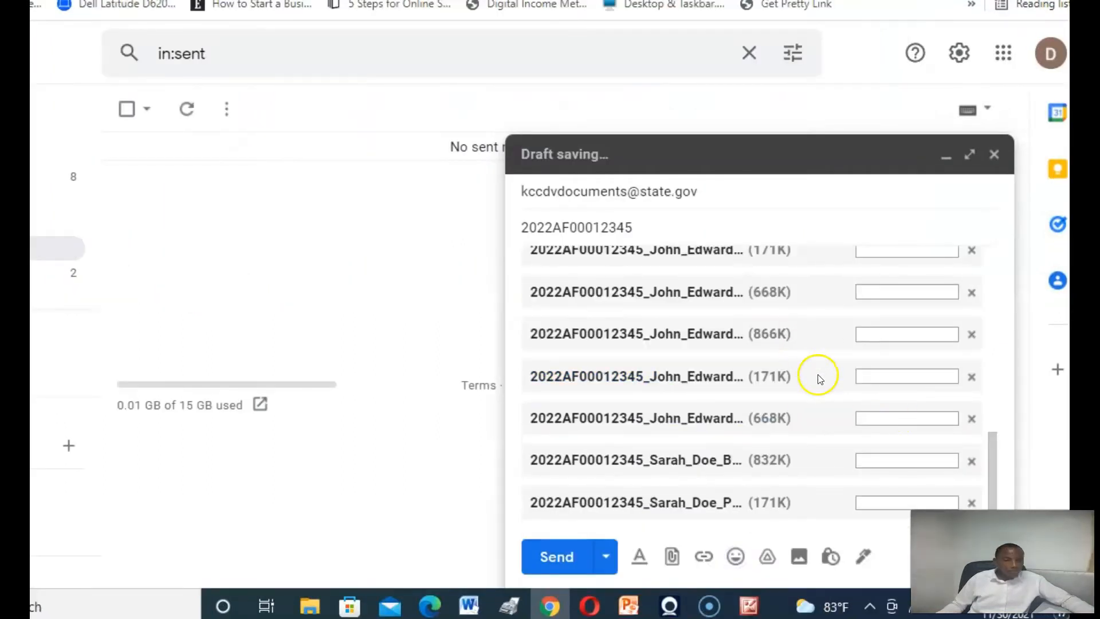